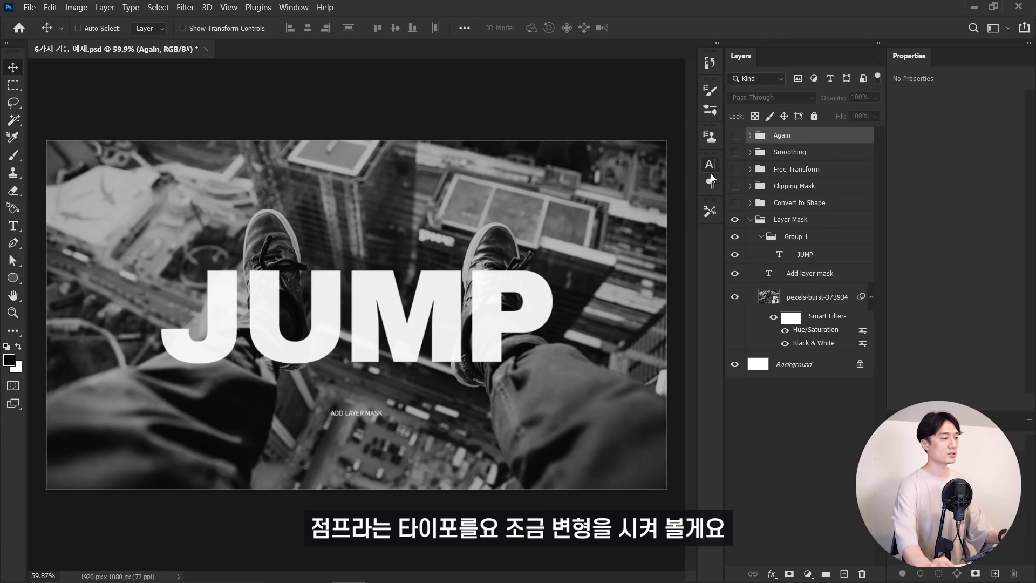
# Step: In the Character panel, raise the U above the baseline and lower the M below it
pyautogui.click(710, 164)
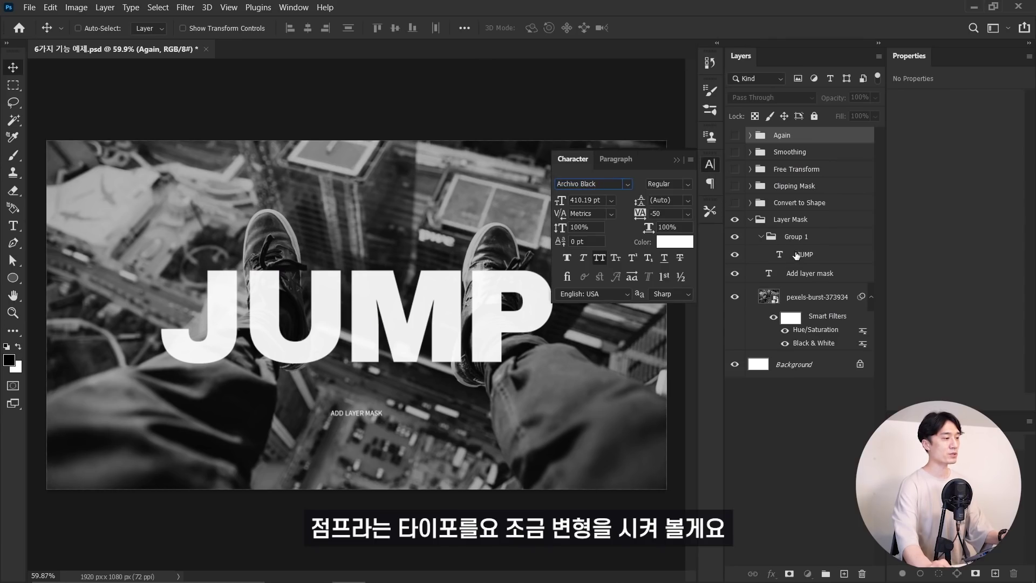
pyautogui.click(798, 256)
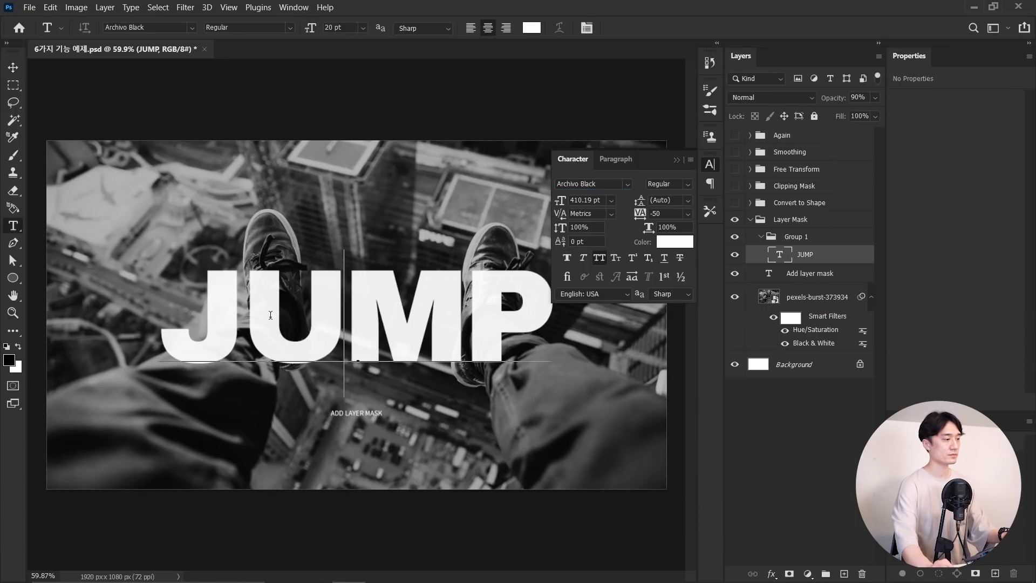
pyautogui.moveTo(562, 241); pyautogui.dragTo(607, 240)
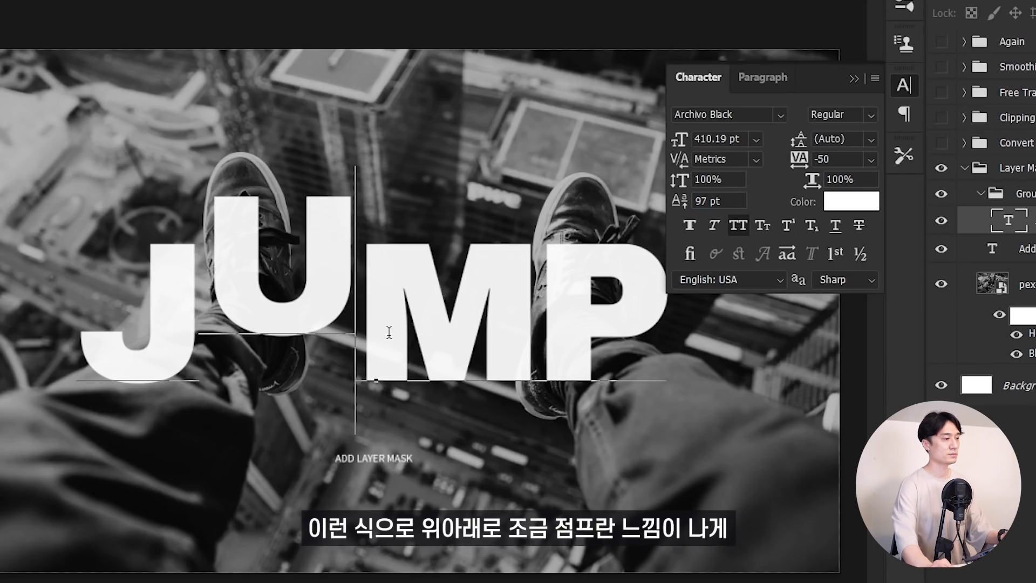
pyautogui.moveTo(352, 342); pyautogui.dragTo(526, 324)
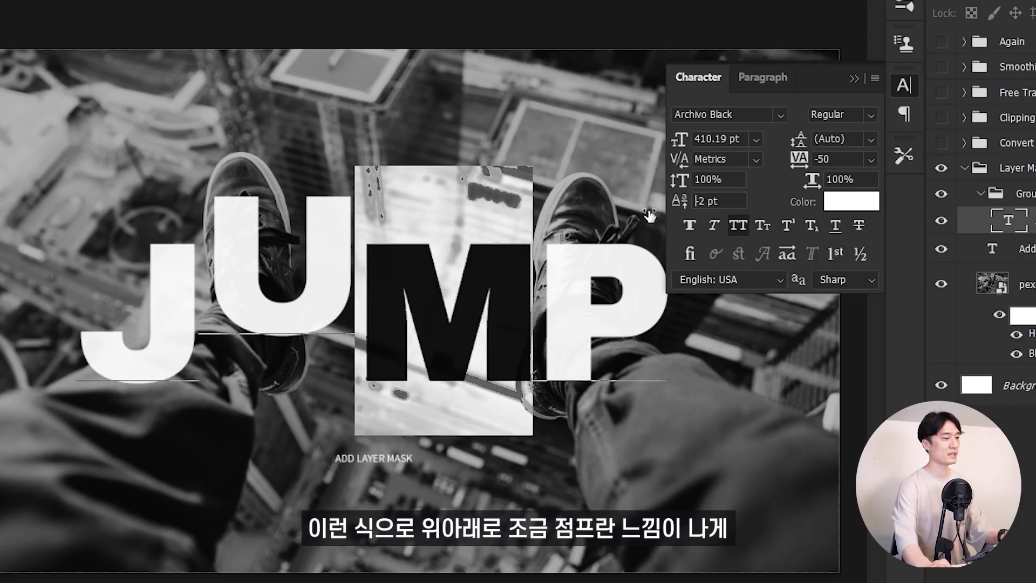
pyautogui.moveTo(649, 216); pyautogui.dragTo(599, 217)
pyautogui.hotkey('ctrl', 'Return')
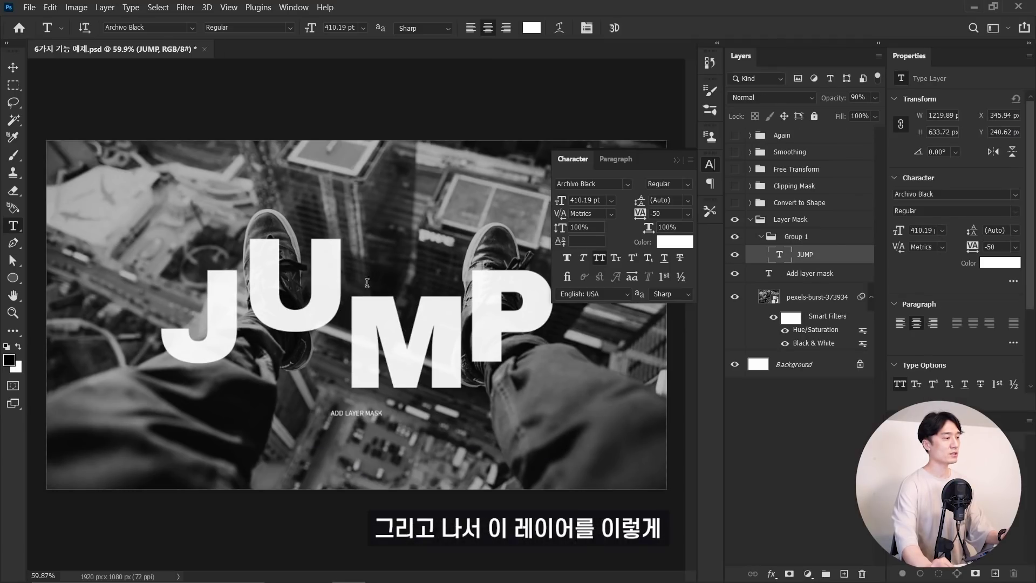
# Step: Alt-drag JUMP into two copies stacked 300 px apart, then select Group 1
pyautogui.press('v')
pyautogui.keyDown('alt'); pyautogui.moveTo(383, 292); pyautogui.dragTo(391, 241); pyautogui.keyUp('alt')
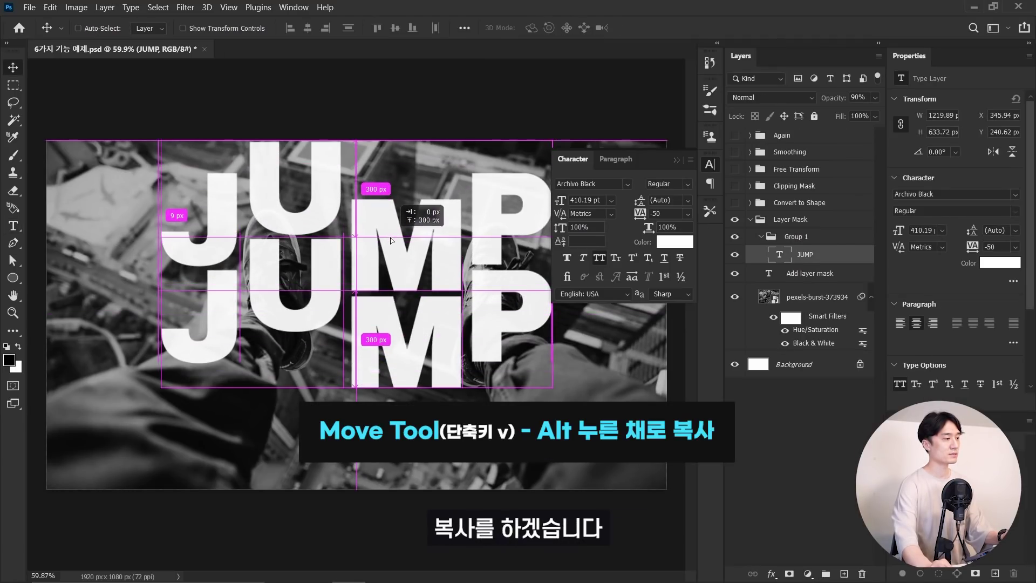
pyautogui.keyDown('alt'); pyautogui.moveTo(208, 233); pyautogui.dragTo(205, 328); pyautogui.keyUp('alt')
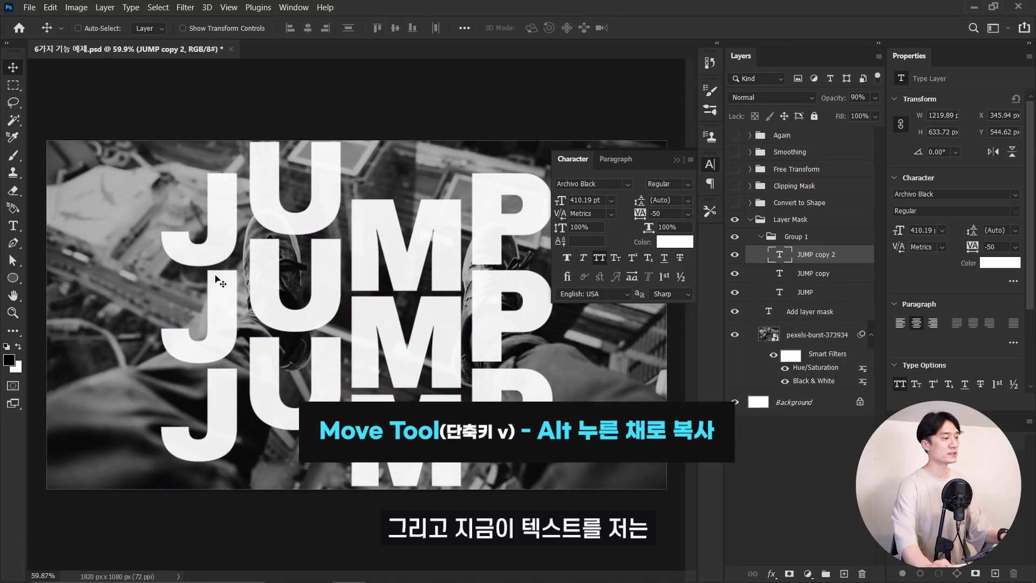
pyautogui.click(78, 28)
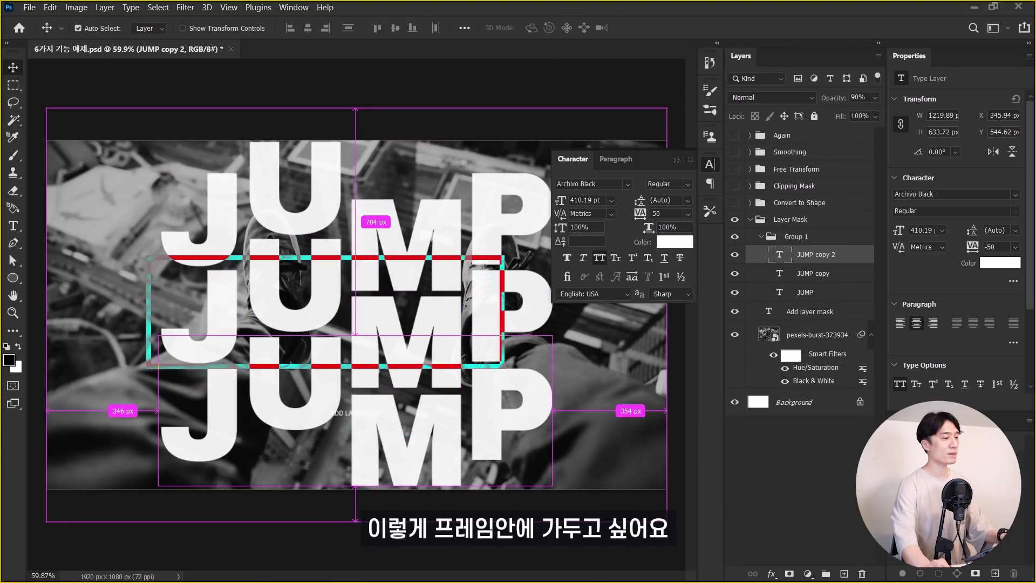
pyautogui.click(79, 28)
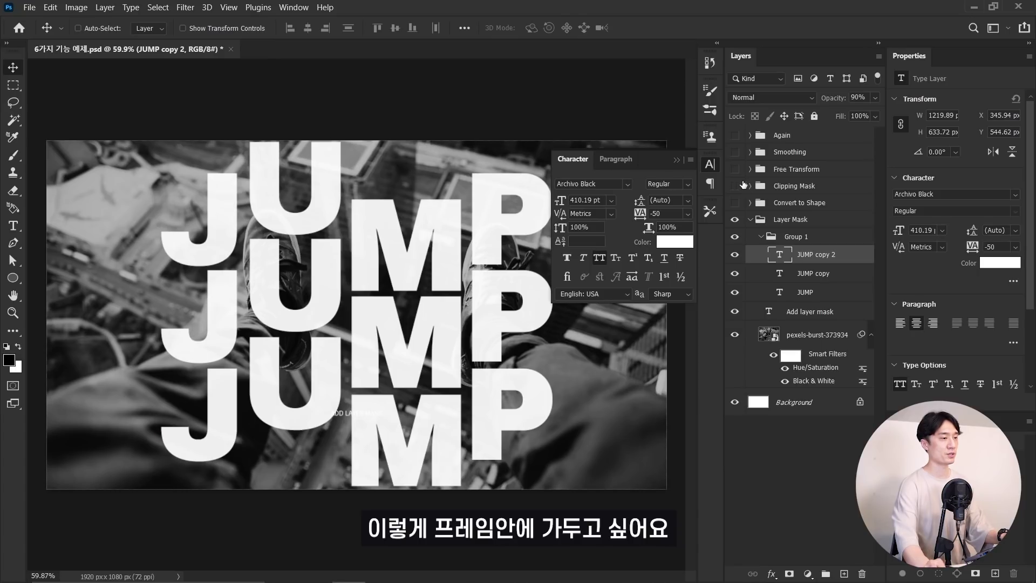
pyautogui.click(794, 236)
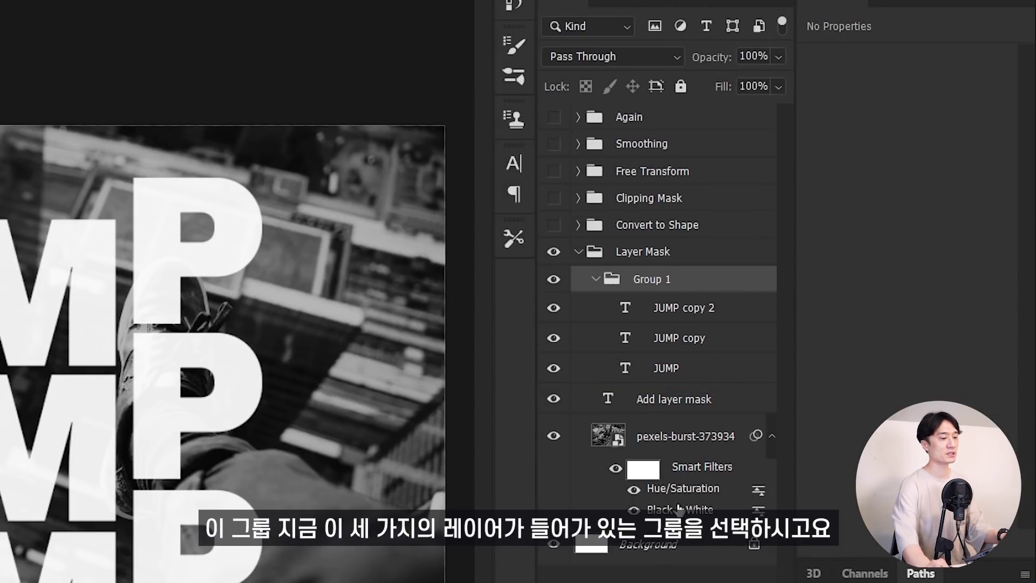
# Step: Marquee a band across the middle JUMP rows and turn it into a Group 1 layer mask
pyautogui.press('m')
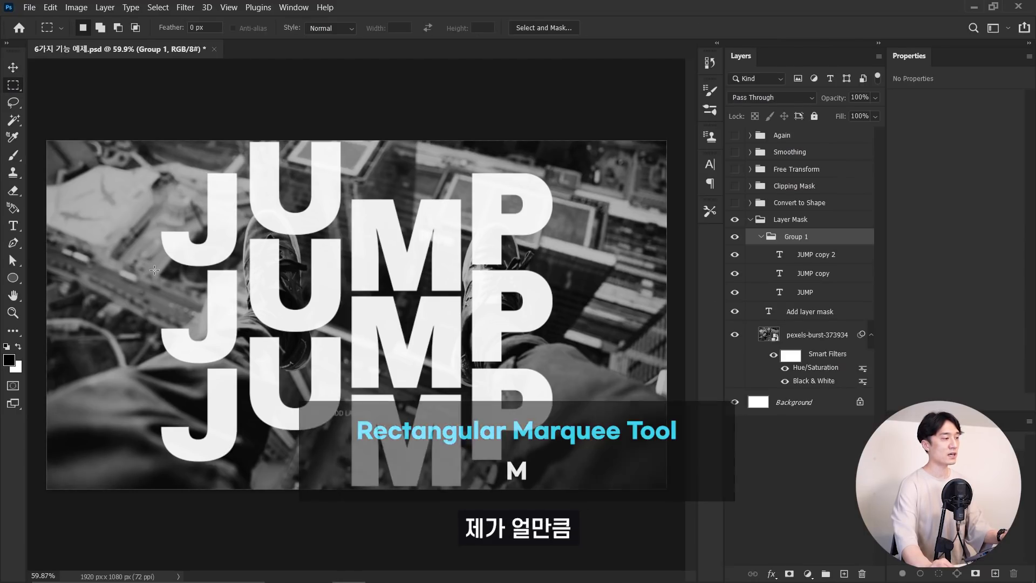
pyautogui.moveTo(162, 270); pyautogui.dragTo(542, 345)
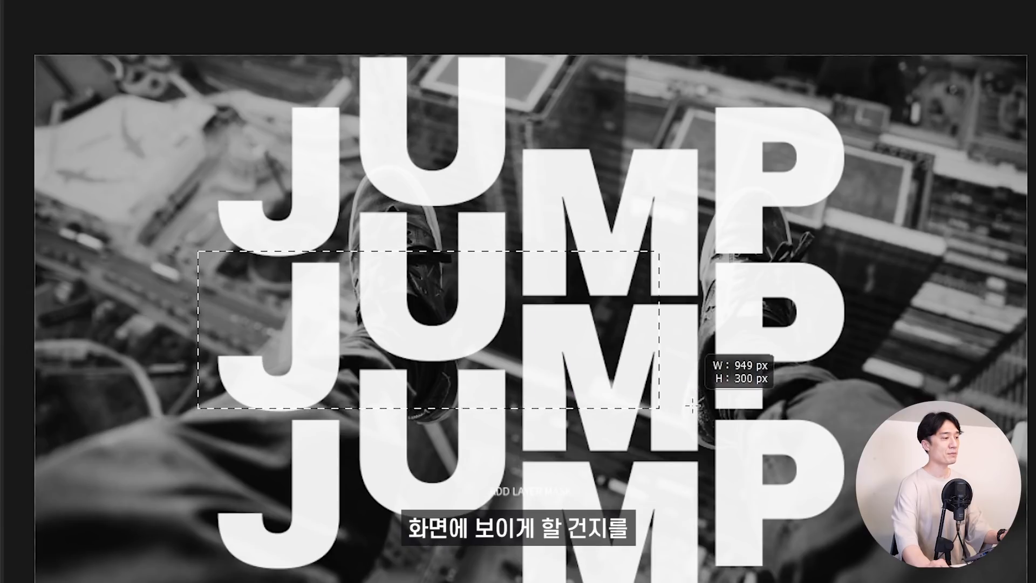
pyautogui.moveTo(826, 423); pyautogui.dragTo(837, 423)
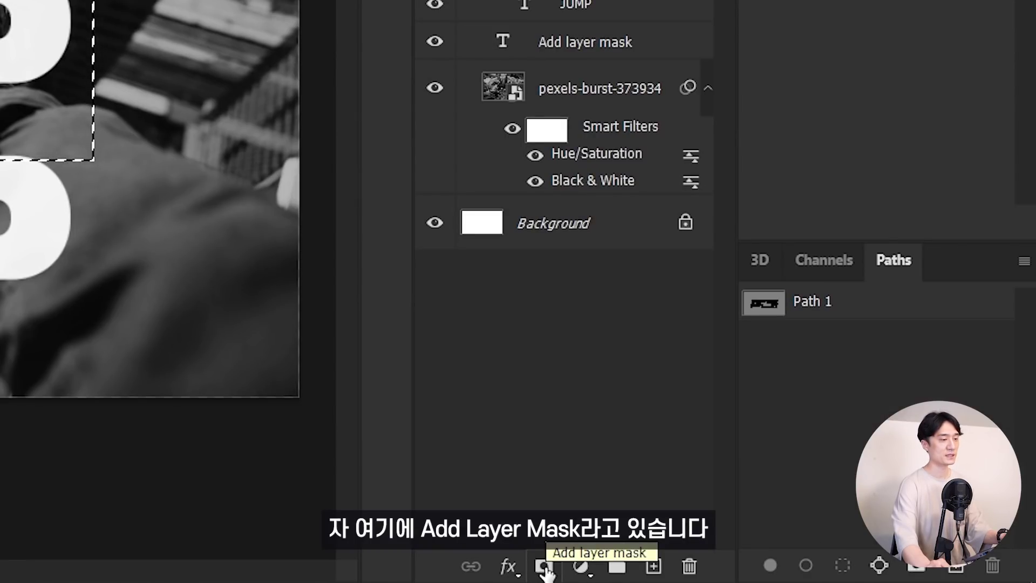
pyautogui.click(545, 566)
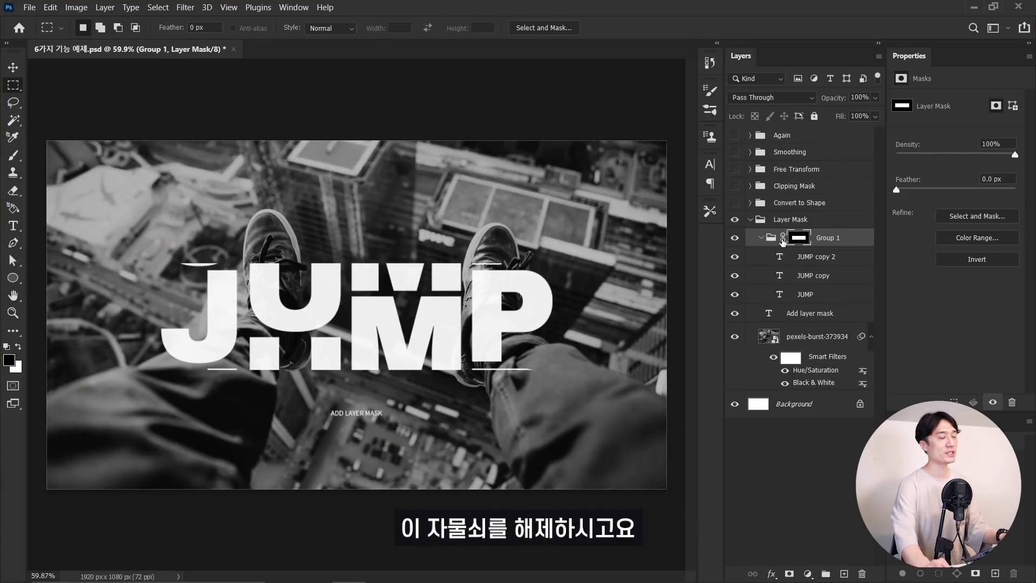
# Step: Scale the Group 1 mask to about 96% and pull its bottom edge up
pyautogui.hotkey('ctrl', 't')
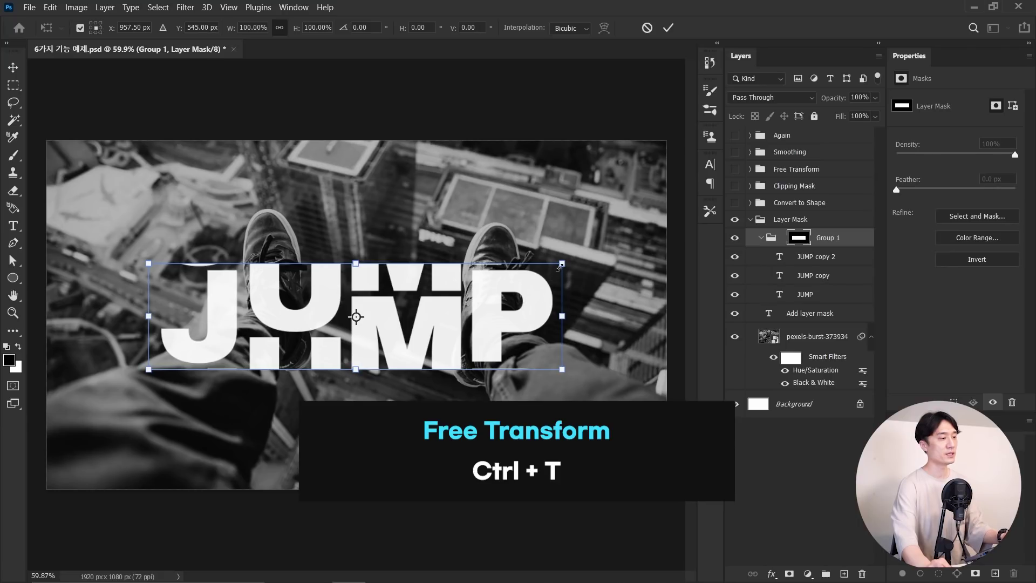
pyautogui.moveTo(559, 267); pyautogui.dragTo(561, 269)
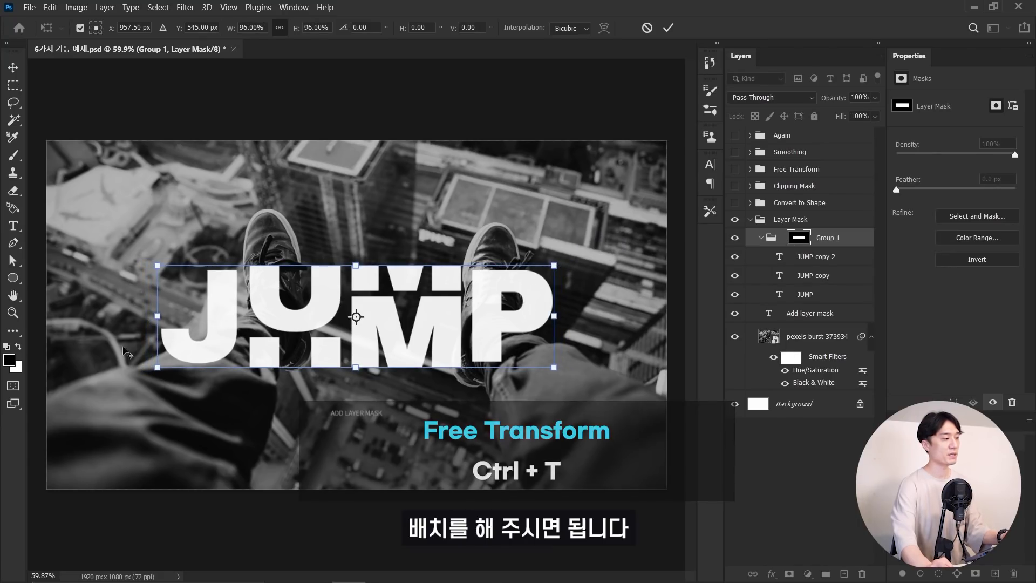
pyautogui.moveTo(357, 367); pyautogui.dragTo(360, 378)
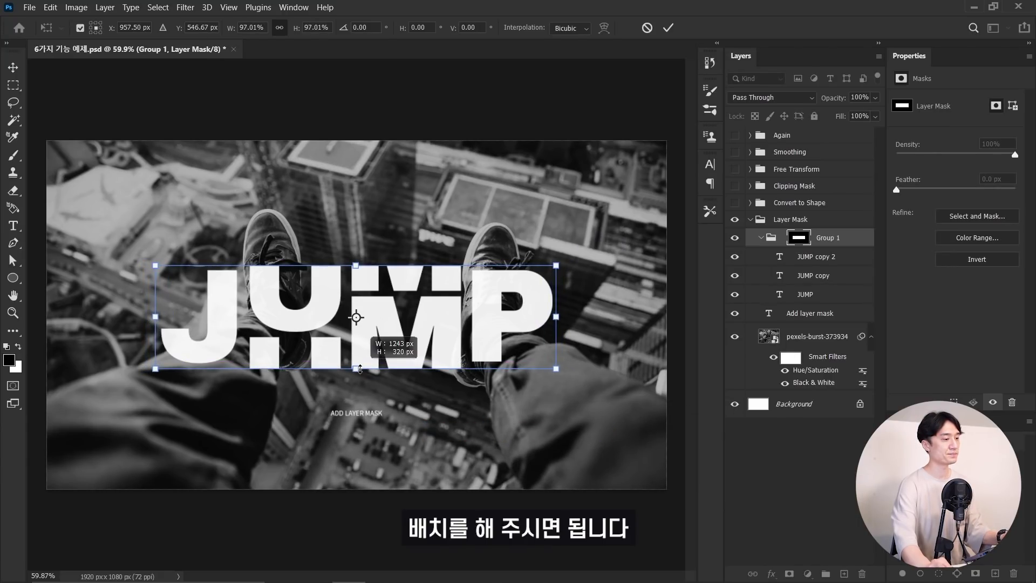
pyautogui.scroll(5, 356, 292)
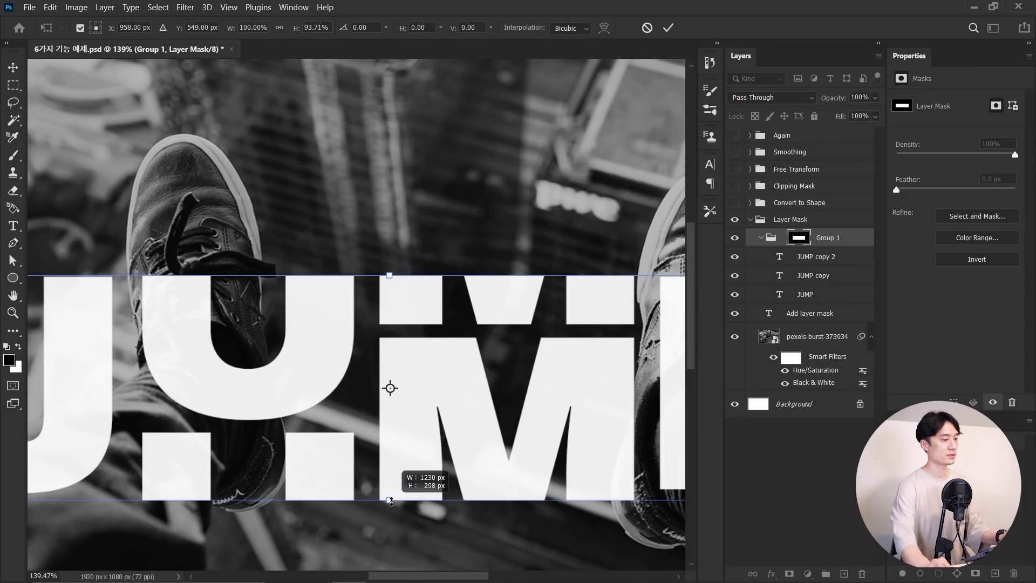
pyautogui.press('Return')
pyautogui.press('z')
pyautogui.scroll(-5, 433, 379)
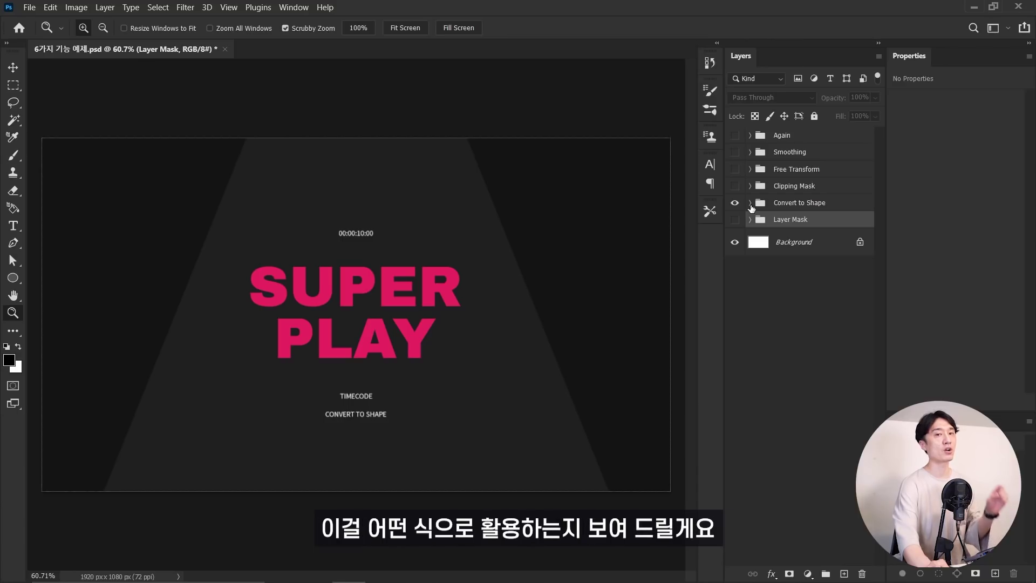
# Step: Turn the super play text layer into an editable shape layer via Convert to Shape
pyautogui.click(751, 203)
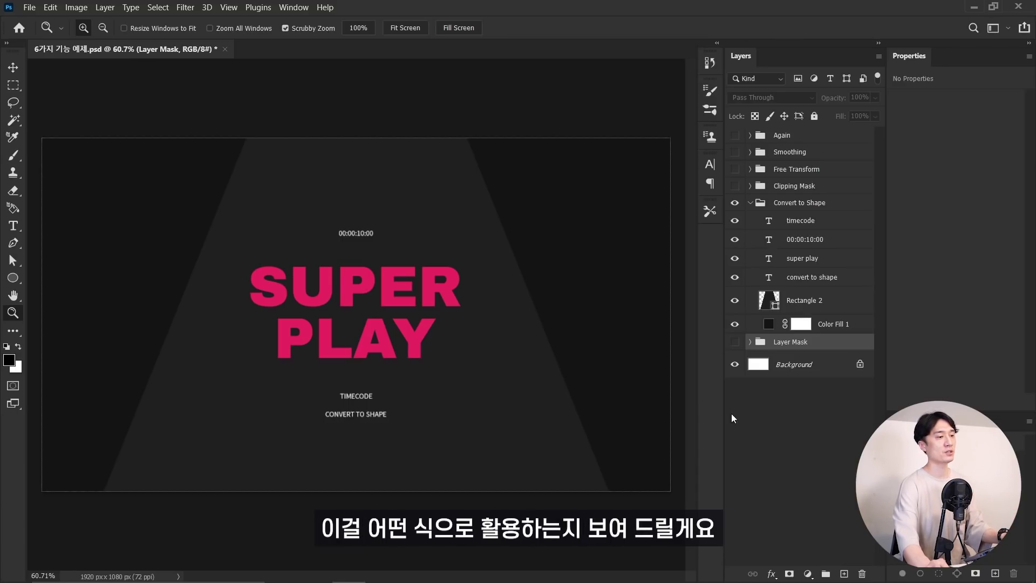
pyautogui.click(805, 220)
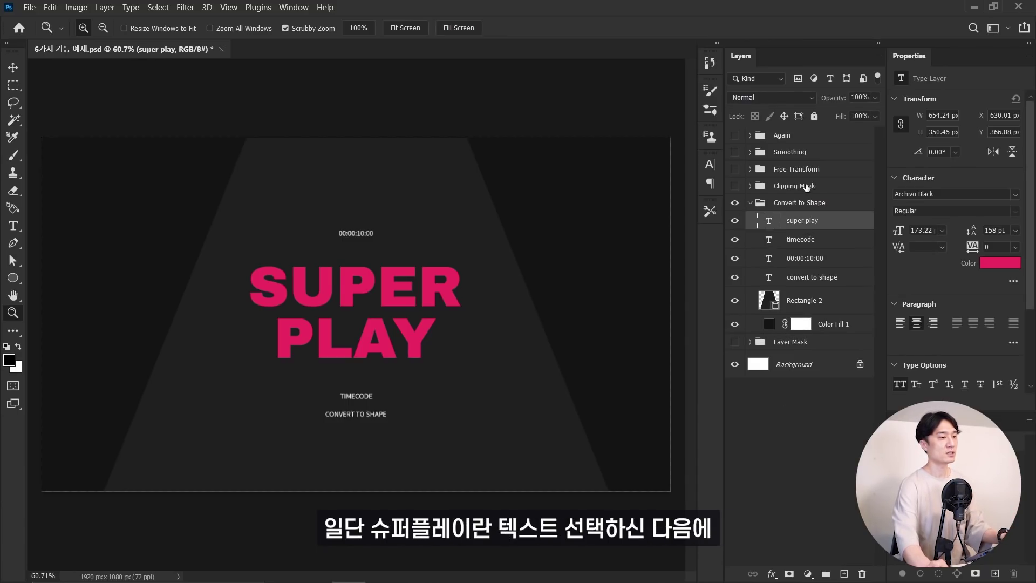
pyautogui.rightClick(837, 223)
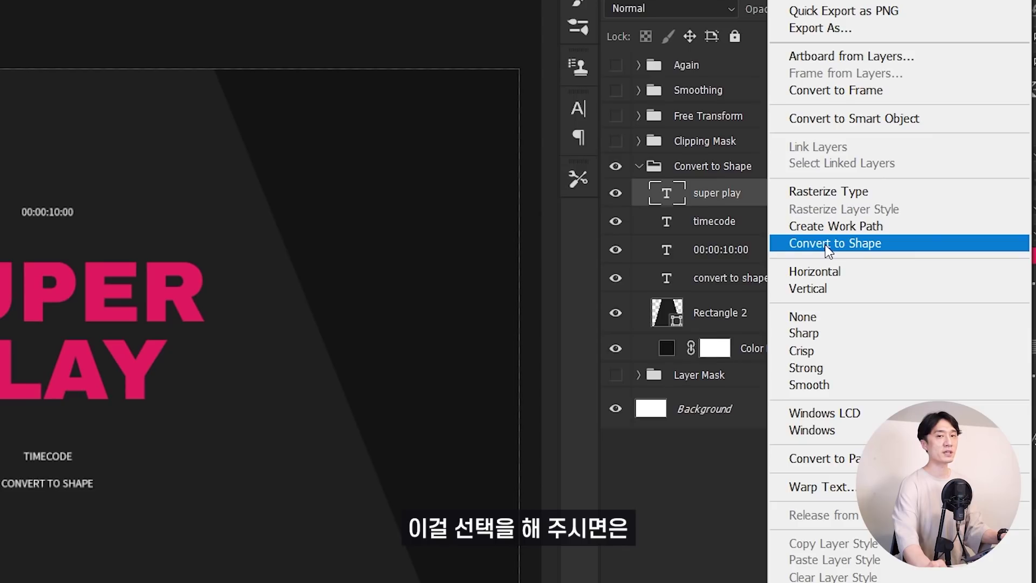
pyautogui.click(827, 245)
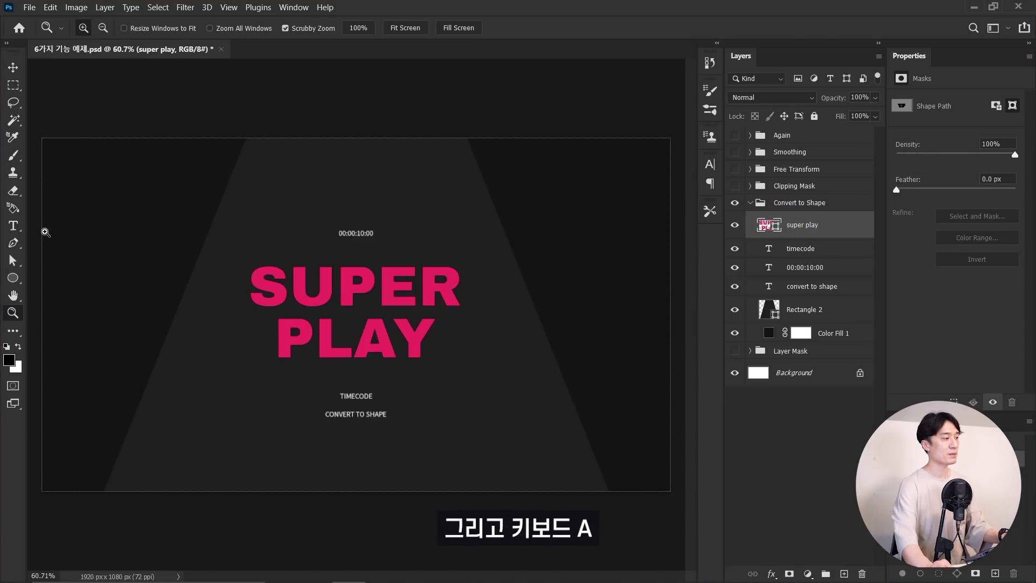
pyautogui.press('a')
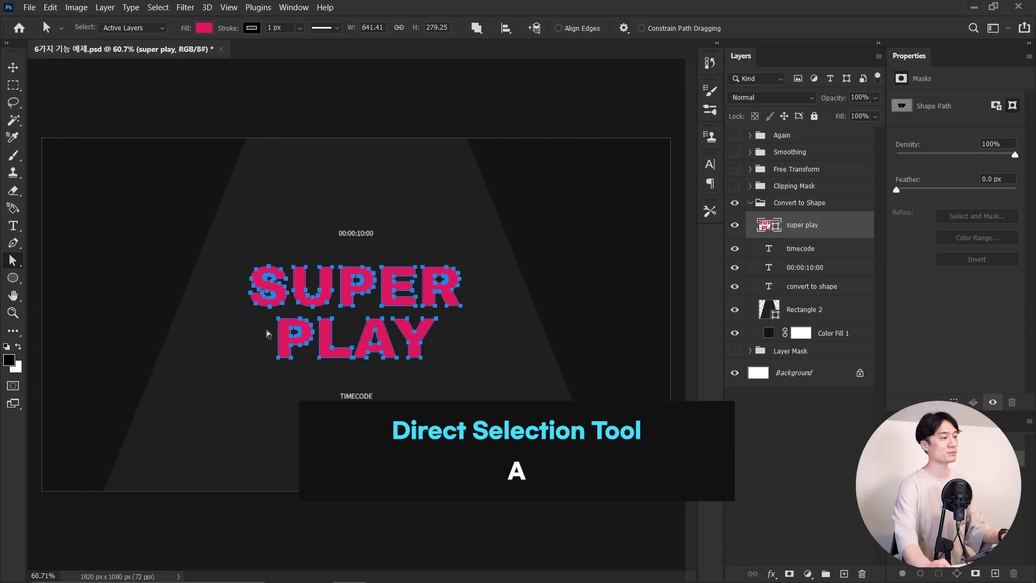
# Step: Select the SUPER PLAY anchors and try pulling spikes from the R, then undo them
pyautogui.moveTo(136, 245); pyautogui.dragTo(549, 385)
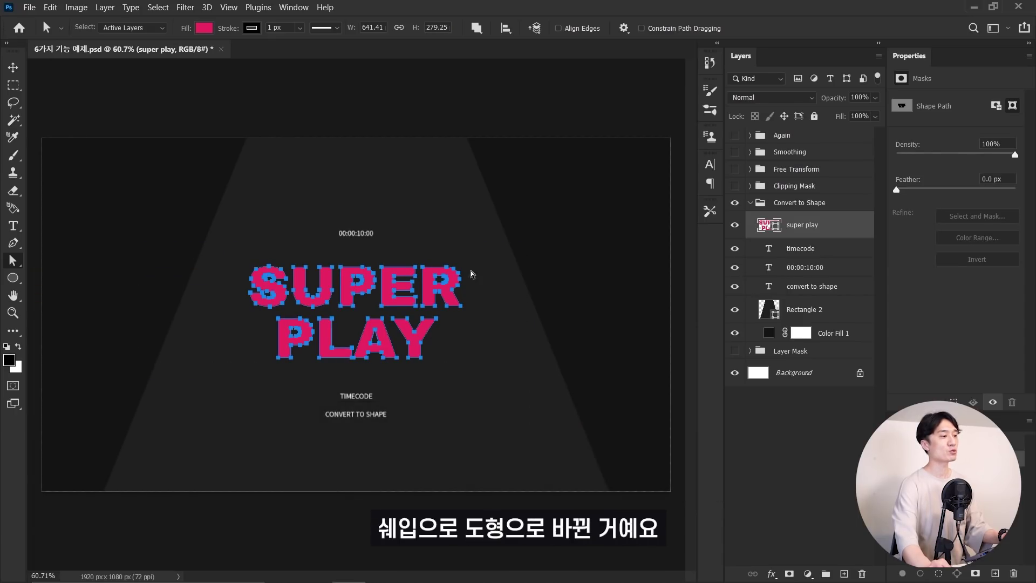
pyautogui.click(459, 305)
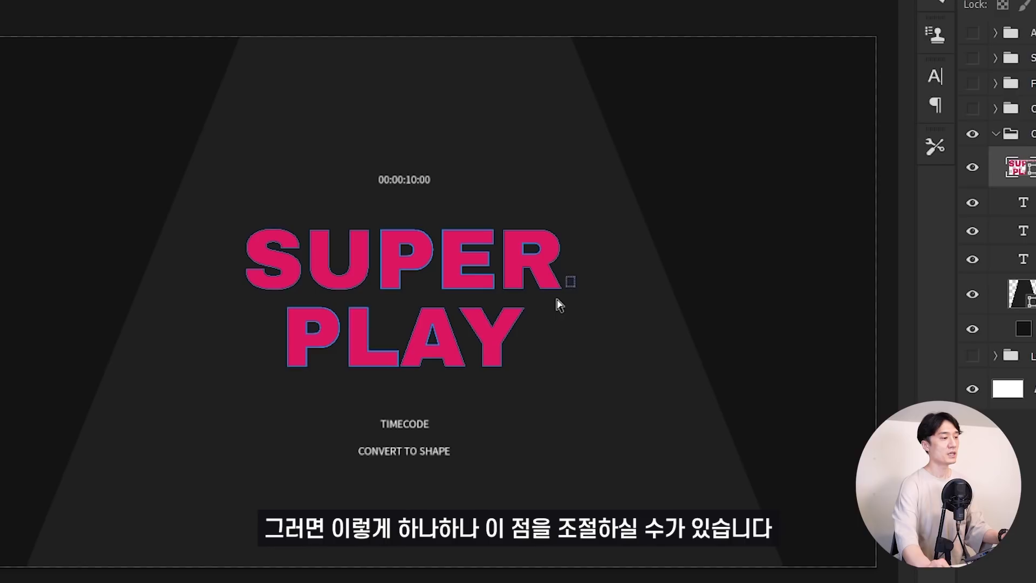
pyautogui.moveTo(663, 271); pyautogui.dragTo(668, 255)
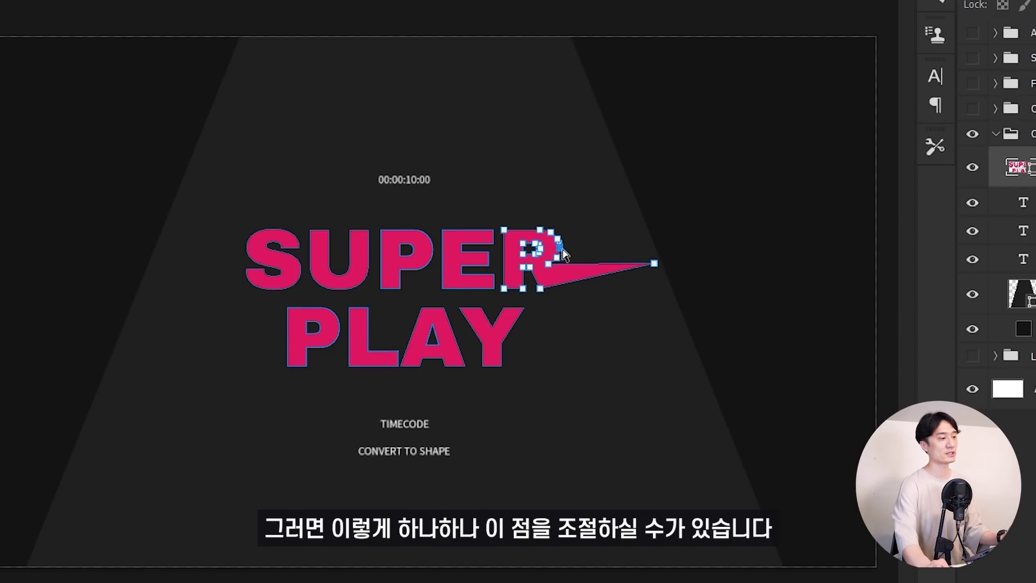
pyautogui.moveTo(560, 247); pyautogui.dragTo(643, 231)
pyautogui.hotkey('ctrl', 'z')
pyautogui.hotkey('ctrl', 'z')
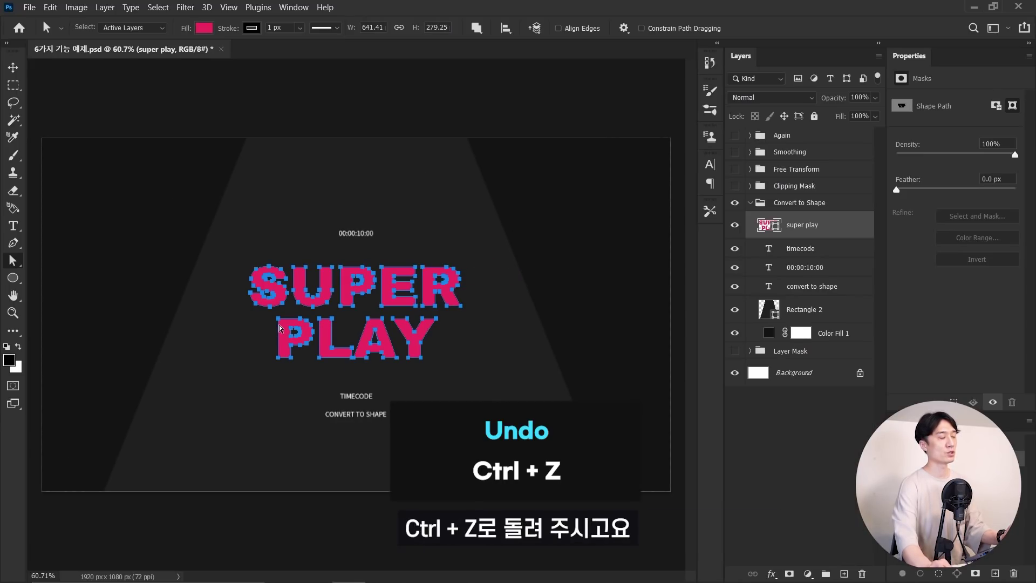
pyautogui.scroll(2, 256, 323)
pyautogui.scroll(2, 273, 335)
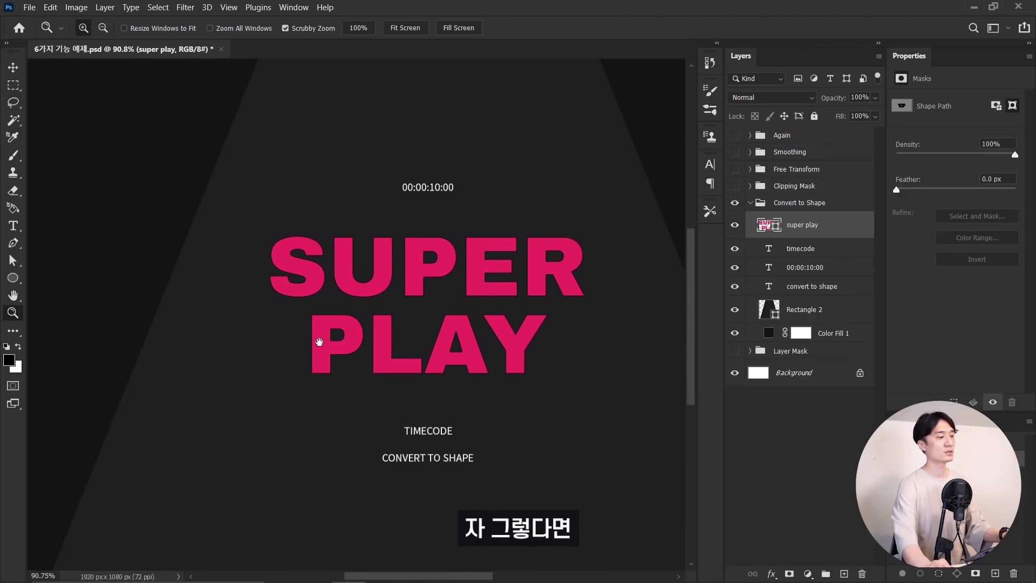
# Step: Stretch the P's left side far left and shift A and Y right to lengthen L
pyautogui.moveTo(277, 300); pyautogui.dragTo(386, 386)
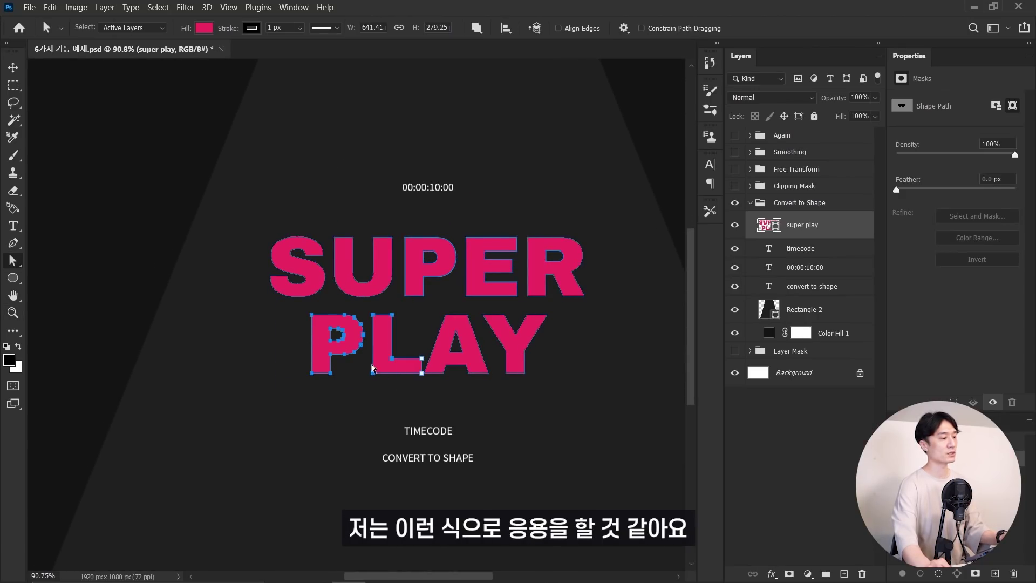
pyautogui.click(293, 314)
pyautogui.moveTo(313, 378); pyautogui.dragTo(176, 383)
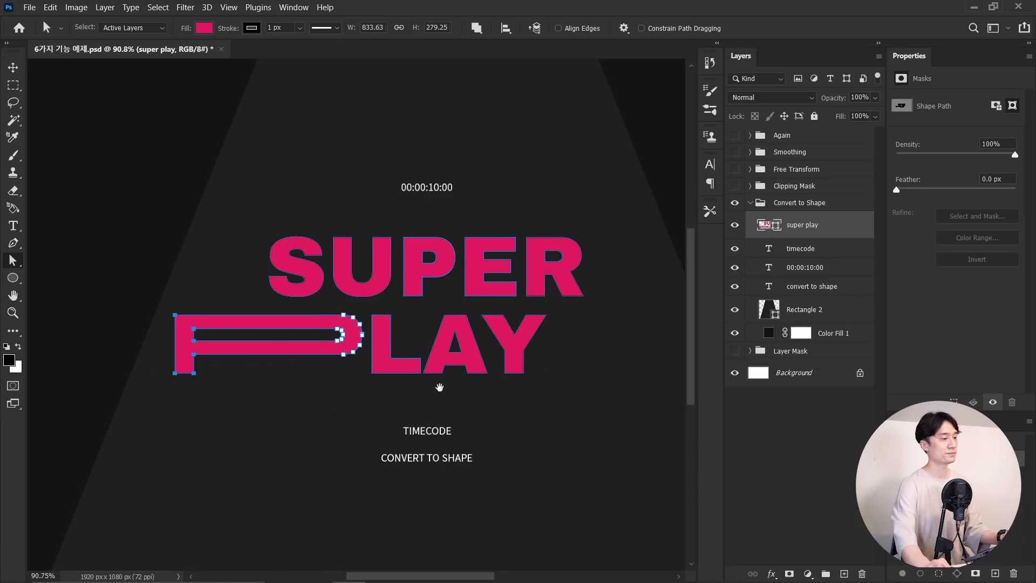
pyautogui.hscroll(2, 513, 369)
pyautogui.moveTo(368, 319); pyautogui.dragTo(368, 317)
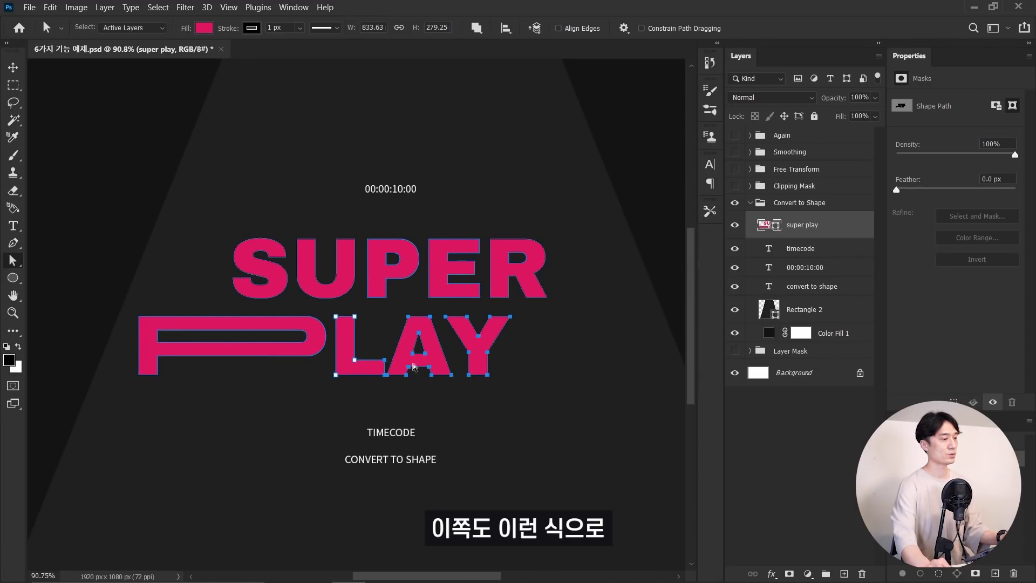
pyautogui.moveTo(386, 383); pyautogui.dragTo(529, 403)
# Step: Shift the S, U and P of SUPER left and select the E and R anchors
pyautogui.scroll(2, 281, 272)
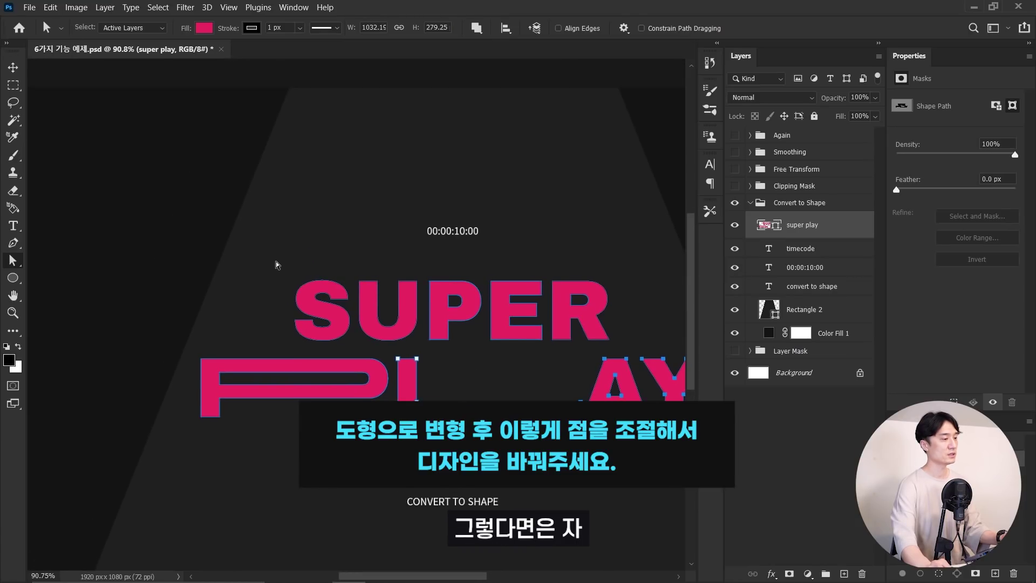
pyautogui.moveTo(381, 328); pyautogui.dragTo(388, 348)
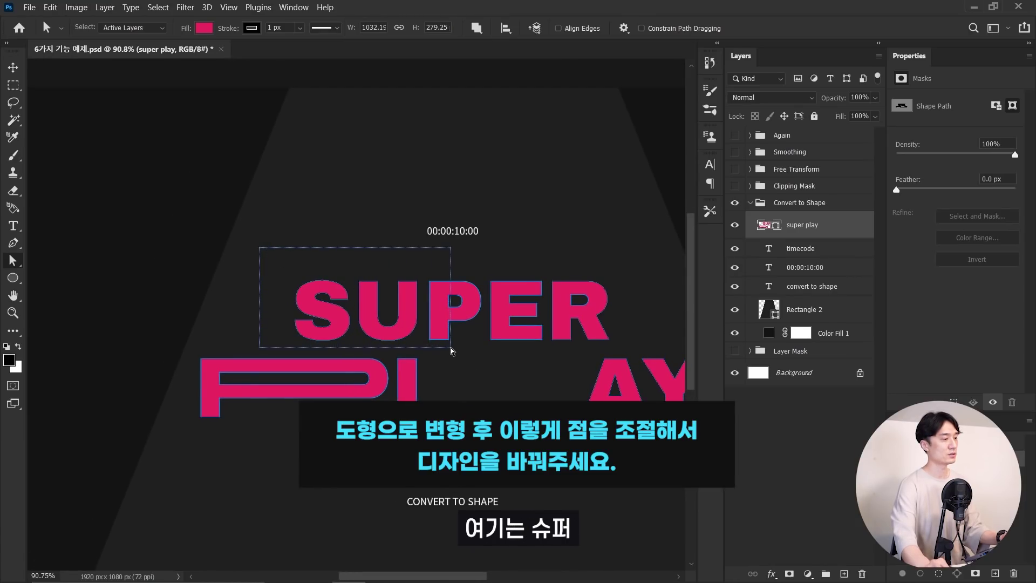
pyautogui.moveTo(451, 348); pyautogui.dragTo(355, 352)
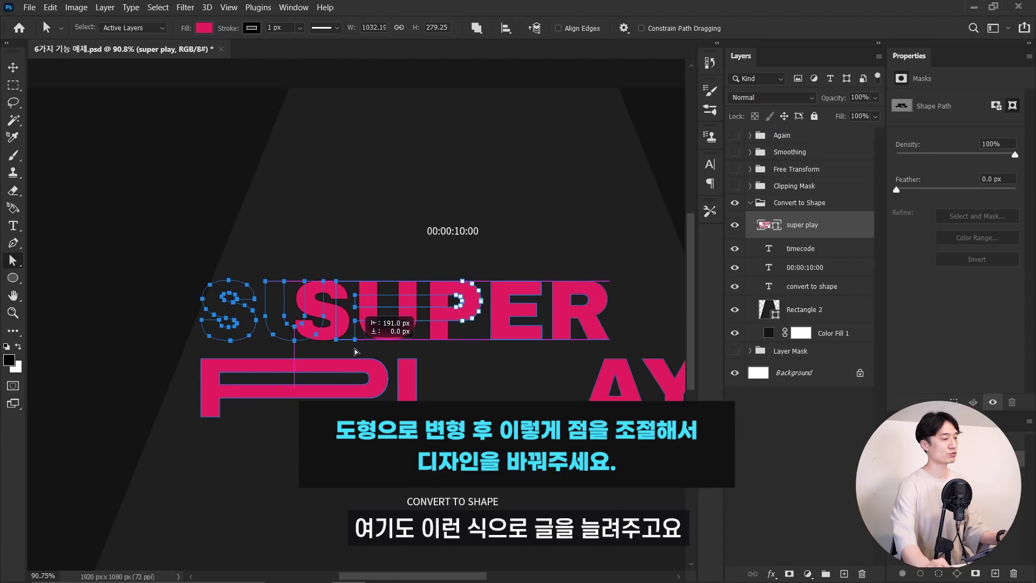
pyautogui.moveTo(503, 342); pyautogui.dragTo(386, 351)
pyautogui.moveTo(386, 273)
pyautogui.mouseDown()
pyautogui.moveTo(495, 354)
pyautogui.moveTo(591, 350)
pyautogui.mouseUp()
pyautogui.press('z')
pyautogui.moveTo(485, 331); pyautogui.dragTo(468, 336)
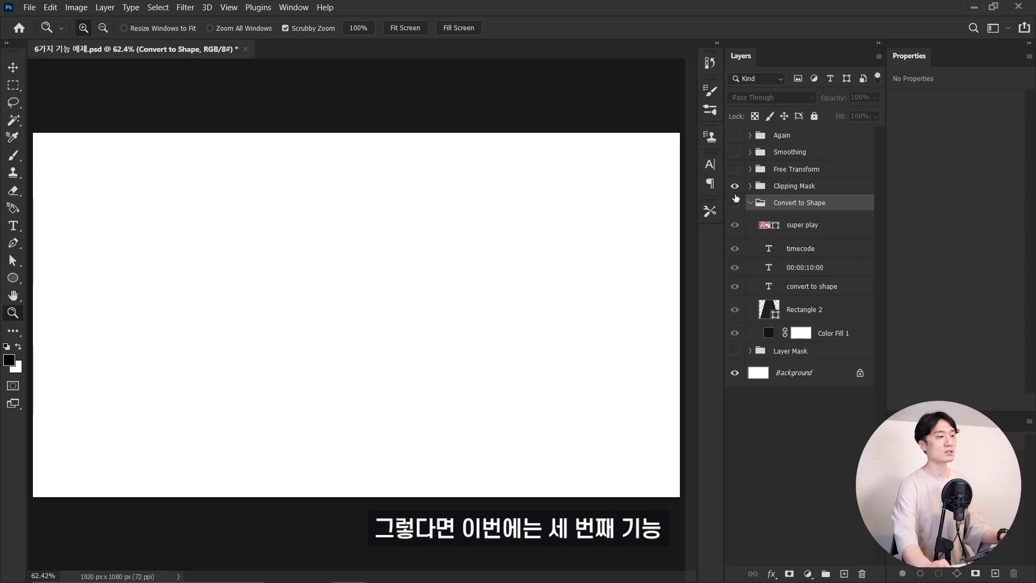
# Step: Collapse the Convert to Shape group and make the Clipping Mask group visible
pyautogui.click(749, 203)
pyautogui.click(778, 188)
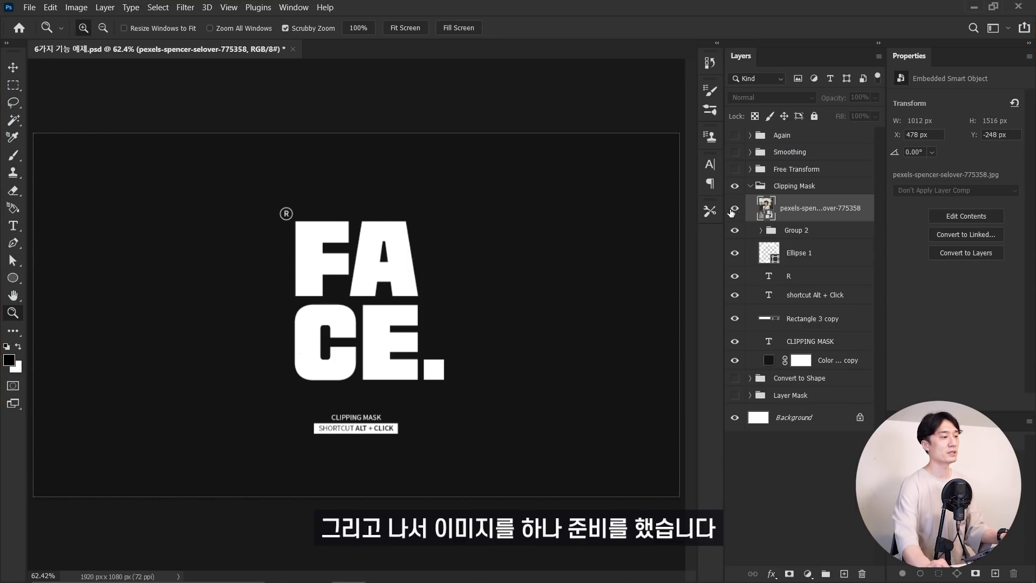
# Step: Toggle the photo and the Face group's letter layers to inspect the FACE setup
pyautogui.click(734, 208)
pyautogui.press('v')
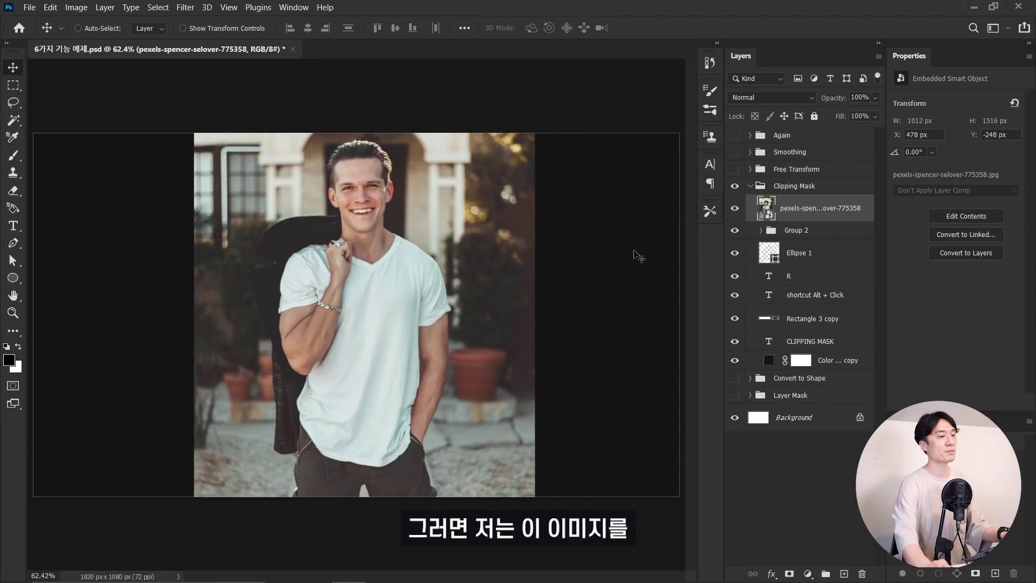
pyautogui.click(735, 209)
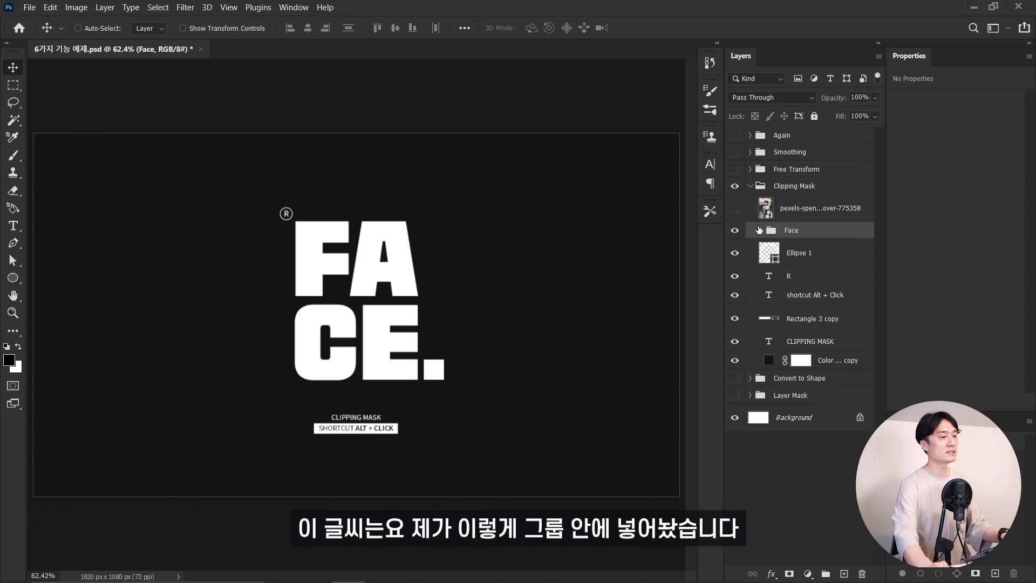
pyautogui.click(761, 230)
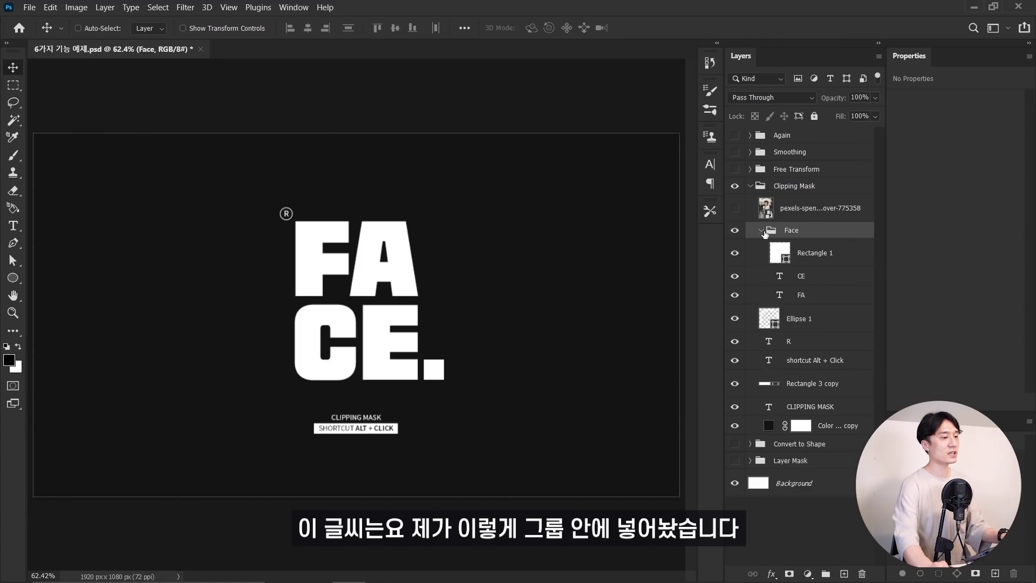
pyautogui.click(815, 252)
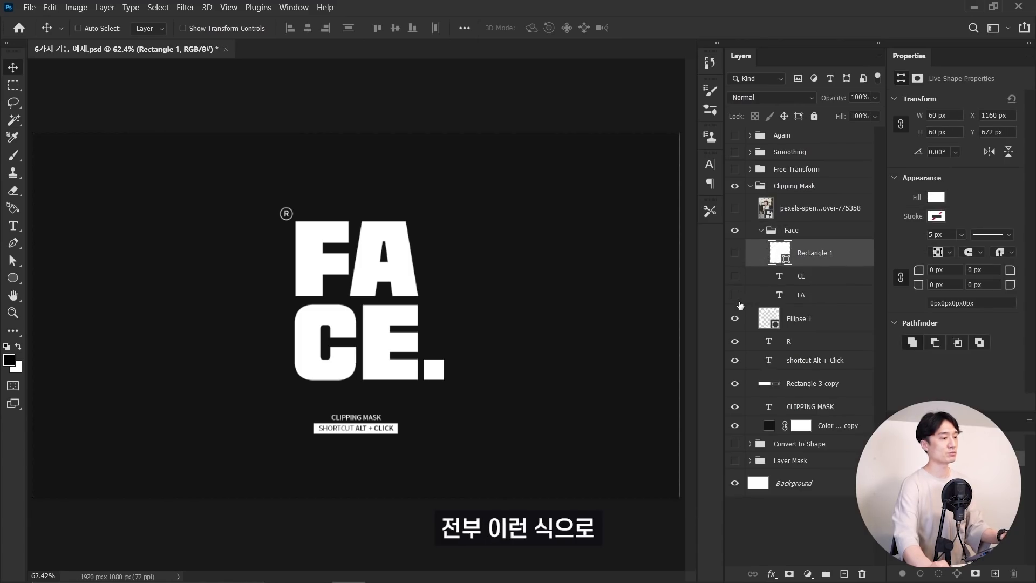
pyautogui.moveTo(734, 253); pyautogui.dragTo(738, 282)
pyautogui.hotkey('ctrl', 'z')
pyautogui.click(769, 232)
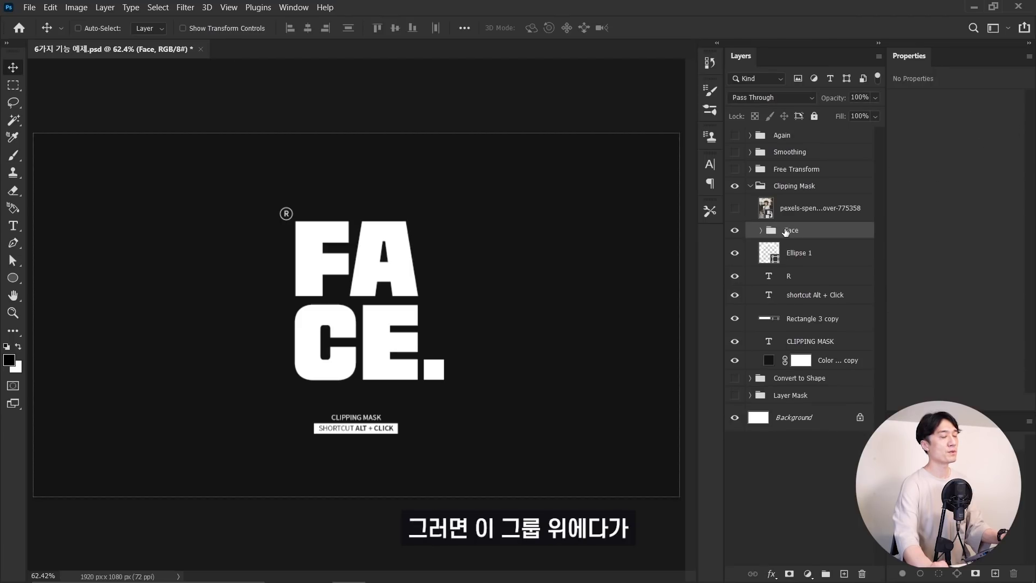
# Step: Show the photo layer and clip it to the FACE lettering with Create Clipping Mask
pyautogui.click(799, 216)
pyautogui.click(734, 211)
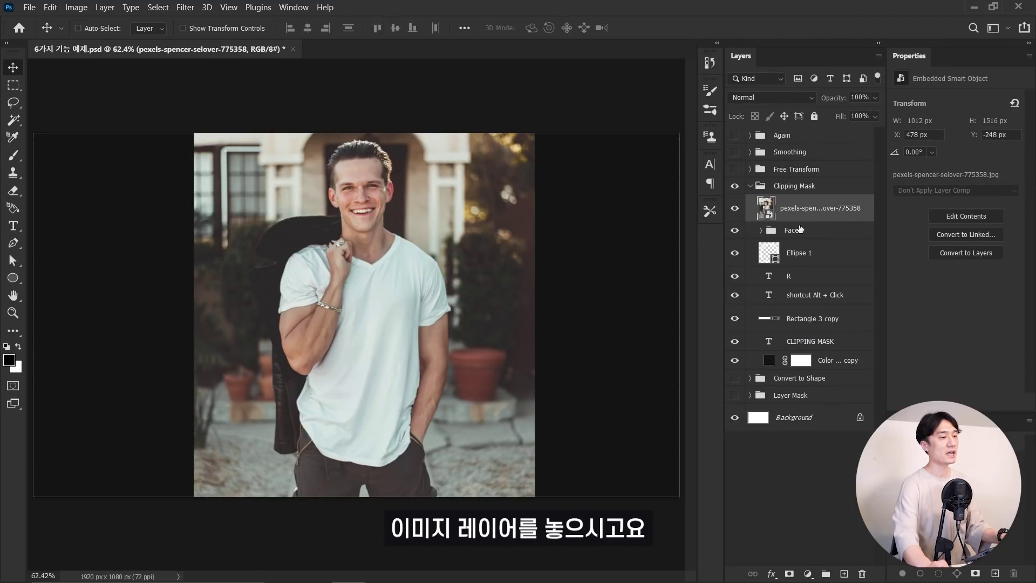
pyautogui.rightClick(867, 206)
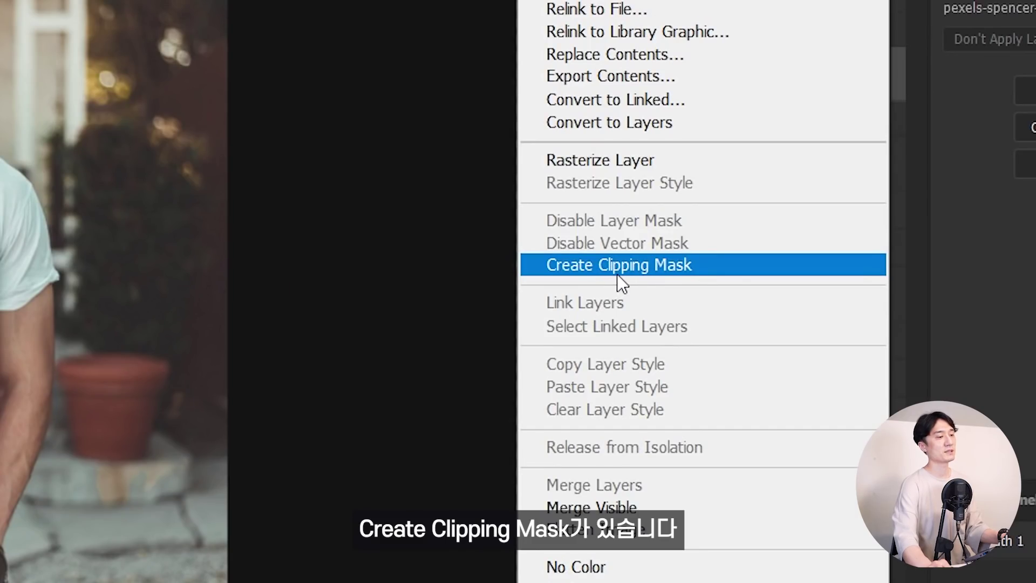
pyautogui.click(617, 274)
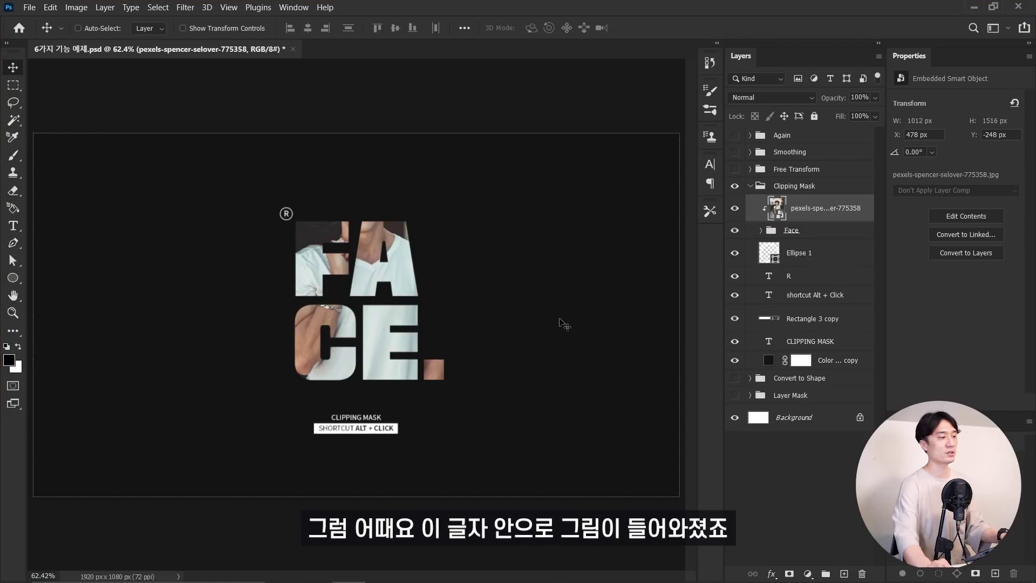
# Step: Reposition the photo and scale it to about 39% so the man's face fills the letters
pyautogui.moveTo(414, 245); pyautogui.dragTo(385, 251)
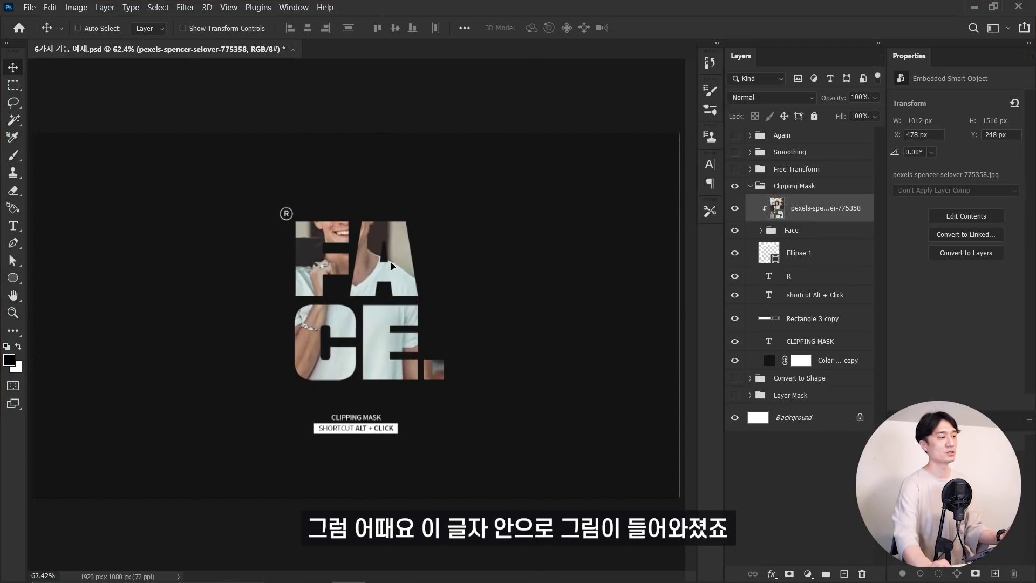
pyautogui.moveTo(420, 293); pyautogui.dragTo(429, 353)
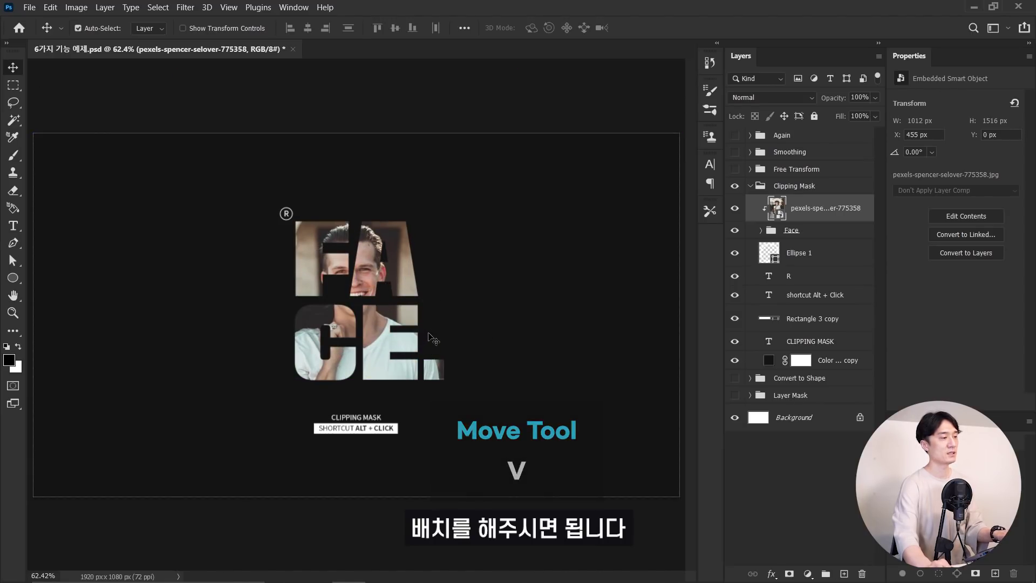
pyautogui.hotkey('ctrl', 't')
pyautogui.moveTo(534, 128); pyautogui.dragTo(477, 184)
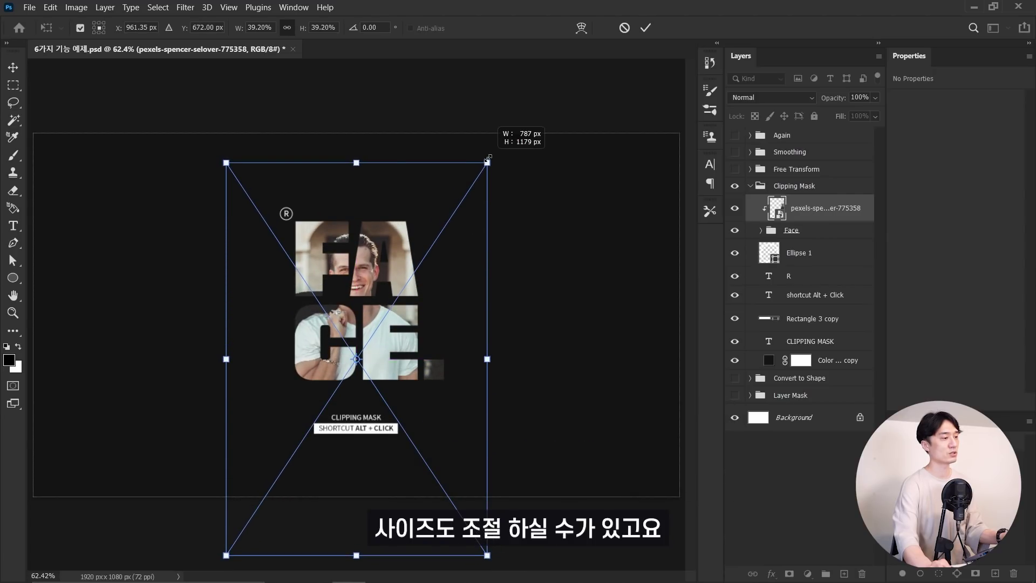
pyautogui.press('Return')
pyautogui.moveTo(485, 173)
pyautogui.mouseDown()
pyautogui.moveTo(306, 430)
pyautogui.moveTo(360, 310)
pyautogui.mouseUp()
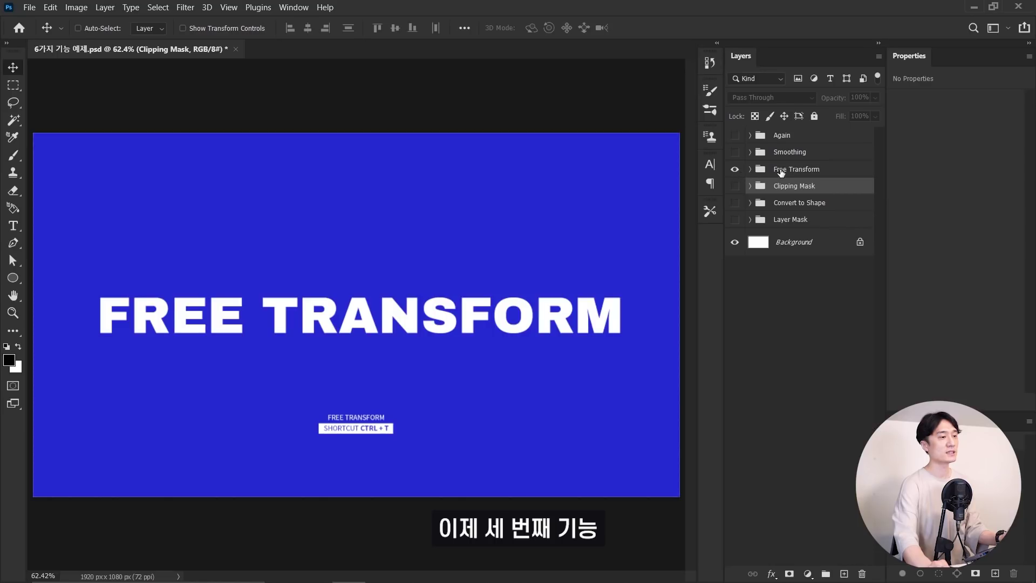
# Step: Make the Free Transform group visible to show the blue FREE TRANSFORM example
pyautogui.click(766, 170)
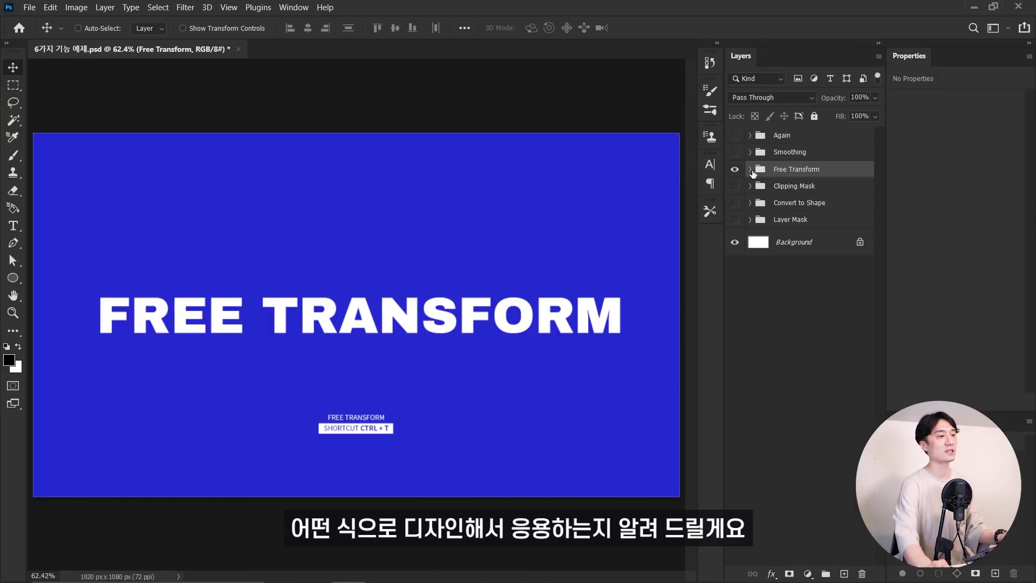
# Step: Cut the FREE TRANSFORM text down to FREE and move it to the left
pyautogui.click(750, 169)
pyautogui.keyDown('ctrl'); pyautogui.click(366, 308); pyautogui.keyUp('ctrl')
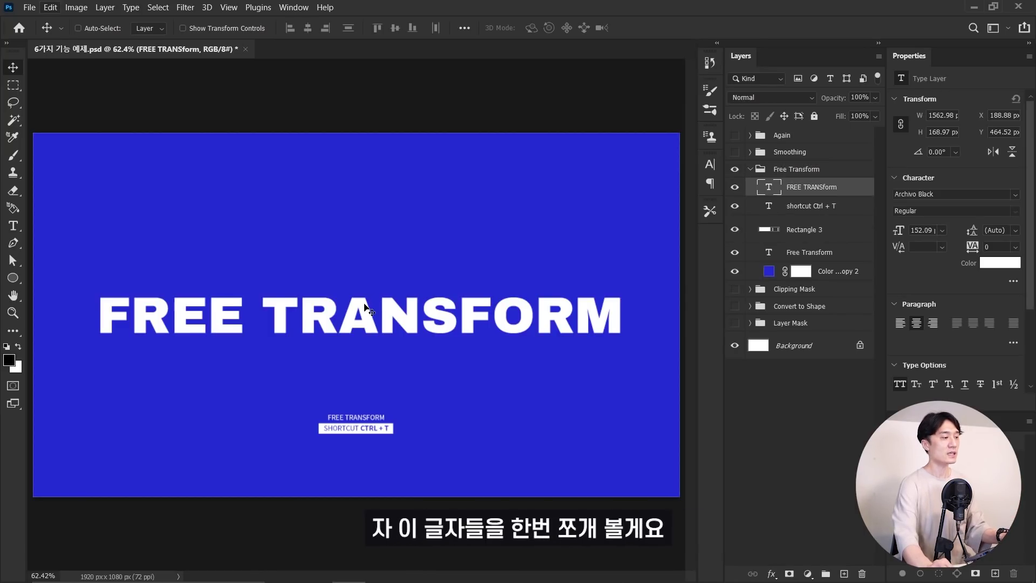
pyautogui.press('t')
pyautogui.doubleClick(275, 315)
pyautogui.hotkey('ctrl', 'c')
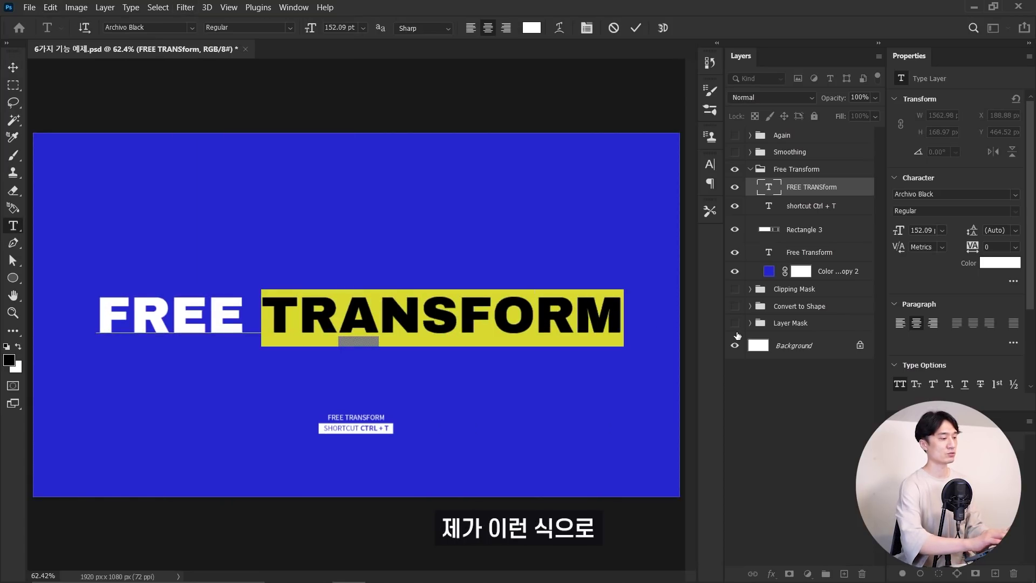
pyautogui.press('BackSpace')
pyautogui.hotkey('ctrl', 'Return')
pyautogui.press('v')
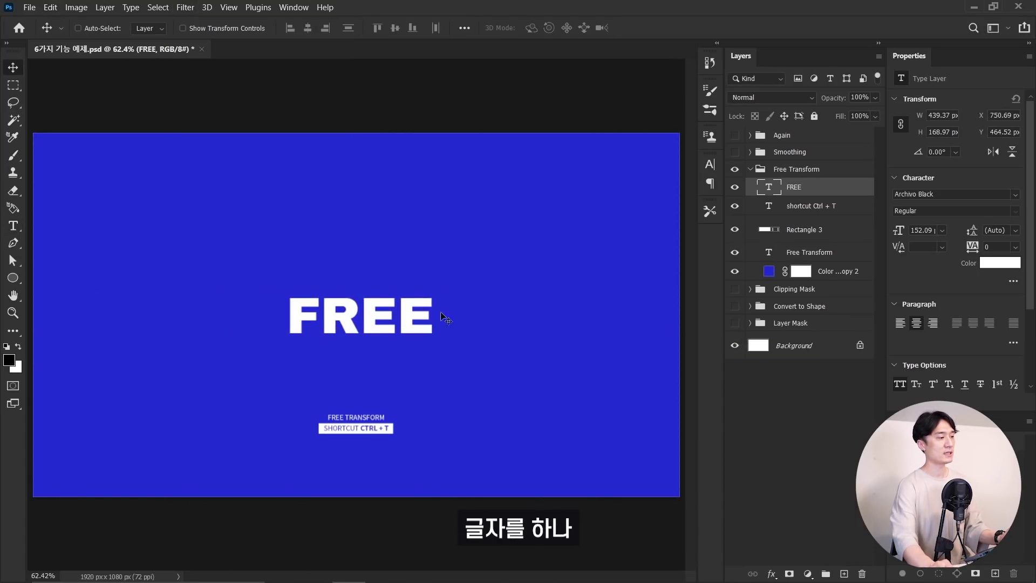
pyautogui.moveTo(441, 315)
pyautogui.mouseDown()
pyautogui.moveTo(236, 346)
pyautogui.moveTo(517, 316)
pyautogui.moveTo(600, 318)
pyautogui.mouseUp()
# Step: Edit the copied word to read TRANs and duplicate it to the right
pyautogui.doubleClick(440, 322)
pyautogui.hotkey('ctrl', 'v')
pyautogui.hotkey('ctrl', 'Return')
pyautogui.press('BackSpace')
pyautogui.press('BackSpace')
pyautogui.press('BackSpace')
pyautogui.write('s')
pyautogui.hotkey('ctrl', 'Return')
# Step: Change the duplicated word's text to FORM and select the FREE layer
pyautogui.doubleClick(616, 315)
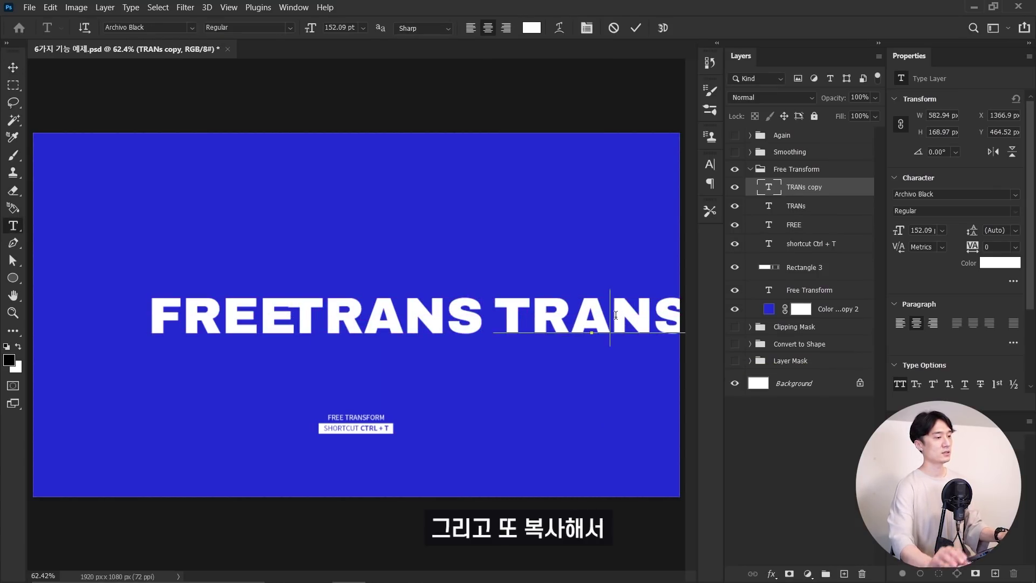
pyautogui.write('FORM')
pyautogui.hotkey('ctrl', 'Return')
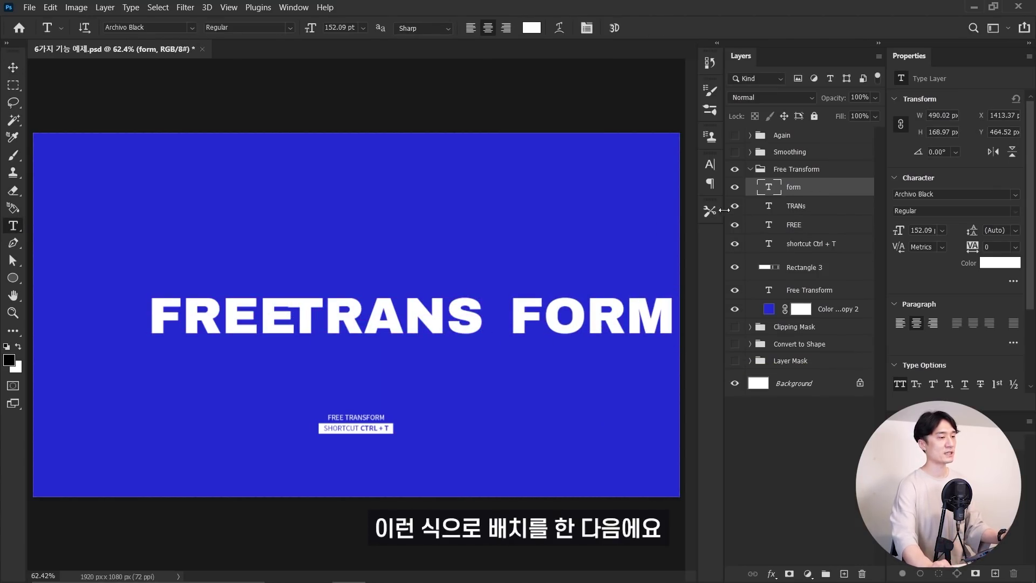
pyautogui.click(794, 232)
# Step: Free-transform FREE, skewing it so it slants downward
pyautogui.press('v')
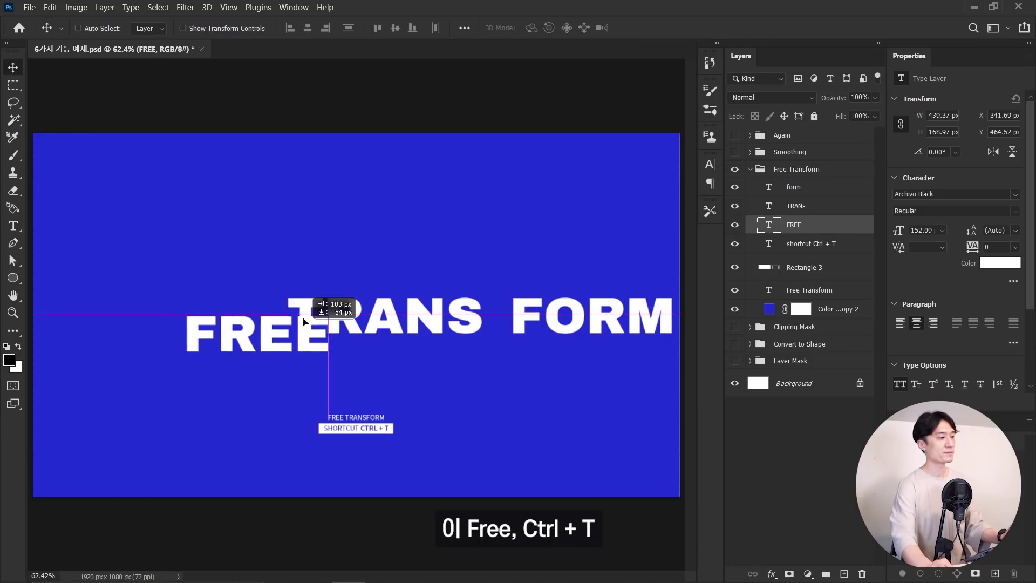
pyautogui.hotkey('ctrl', 't')
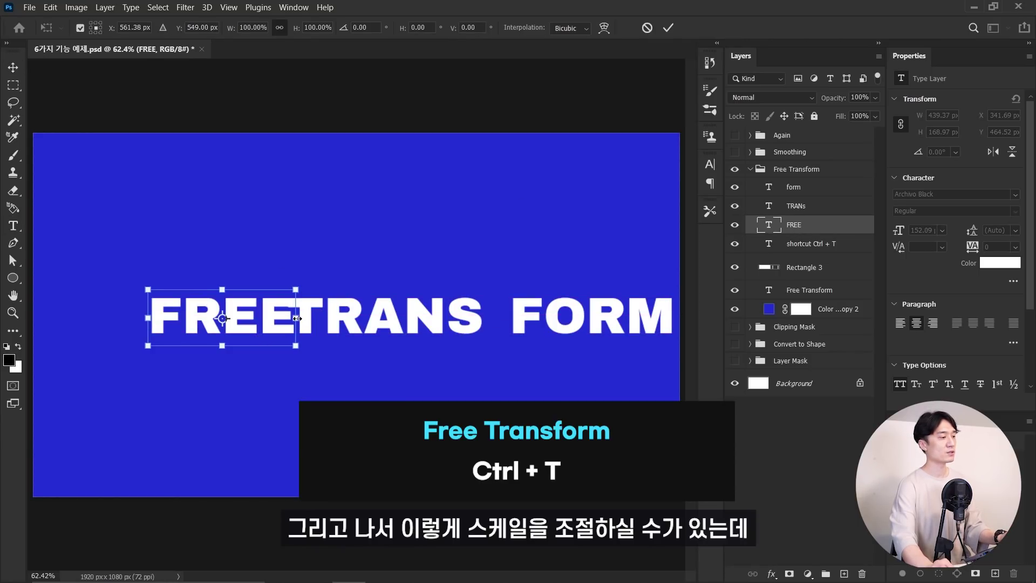
pyautogui.moveTo(297, 320)
pyautogui.mouseDown()
pyautogui.moveTo(545, 286)
pyautogui.moveTo(303, 317)
pyautogui.mouseUp()
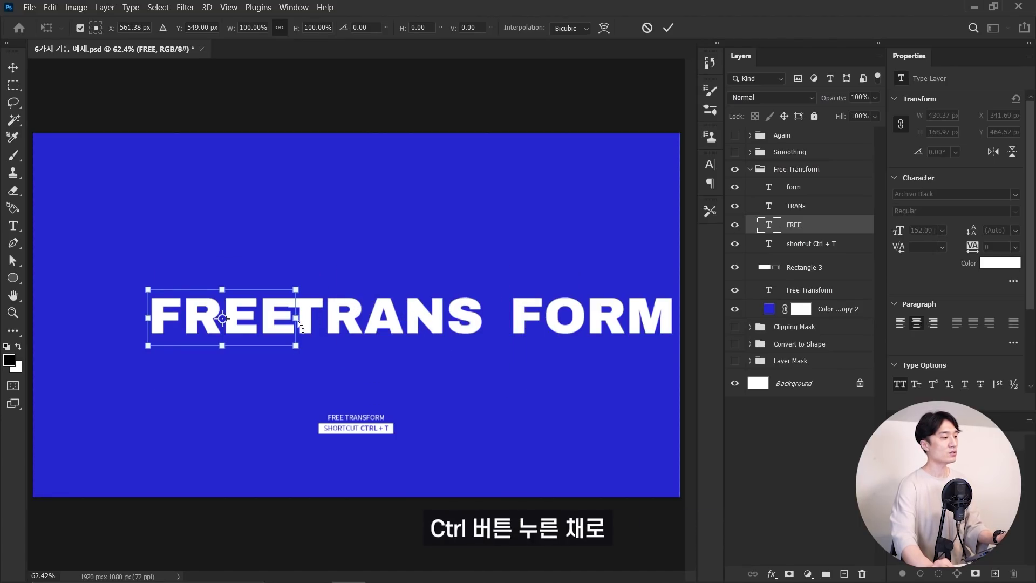
pyautogui.moveTo(297, 318)
pyautogui.mouseDown()
pyautogui.moveTo(542, 194)
pyautogui.moveTo(300, 323)
pyautogui.moveTo(290, 385)
pyautogui.moveTo(274, 377)
pyautogui.moveTo(321, 360)
pyautogui.moveTo(309, 360)
pyautogui.mouseUp()
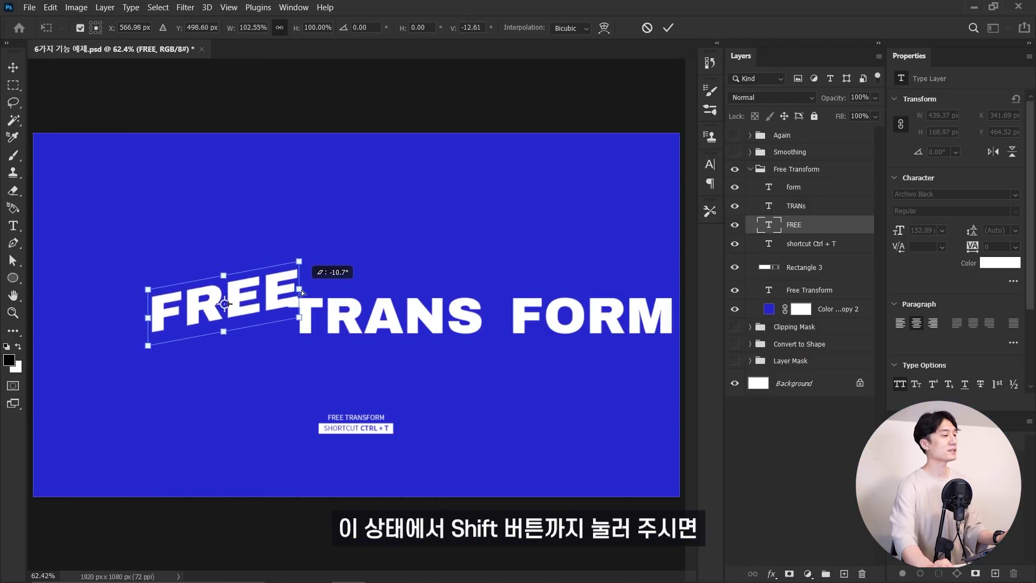
pyautogui.press('Return')
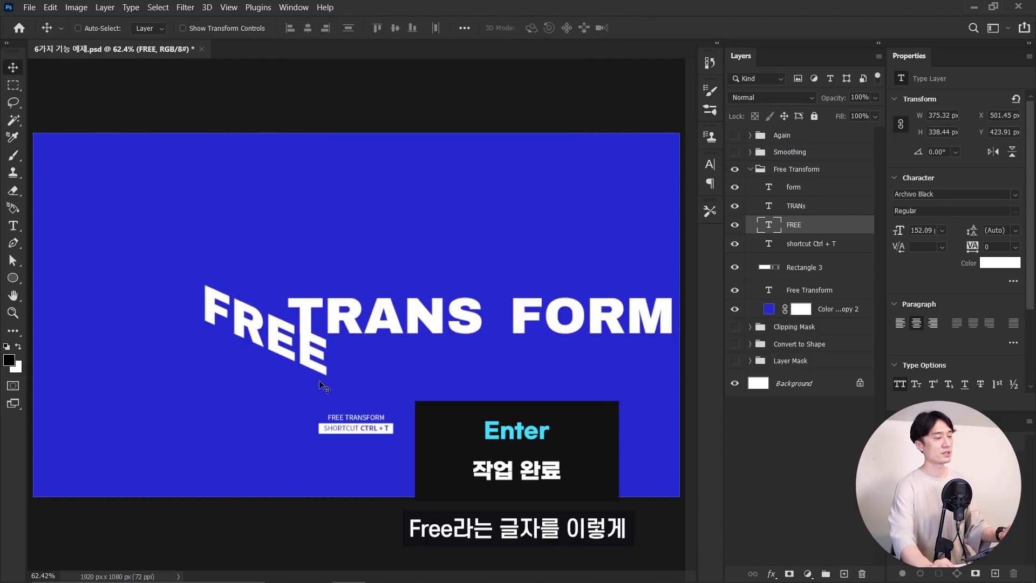
# Step: Move TRANS down beside FREE and skew it so it slants upward
pyautogui.keyDown('ctrl'); pyautogui.click(387, 311); pyautogui.keyUp('ctrl')
pyautogui.moveTo(387, 307); pyautogui.dragTo(405, 359)
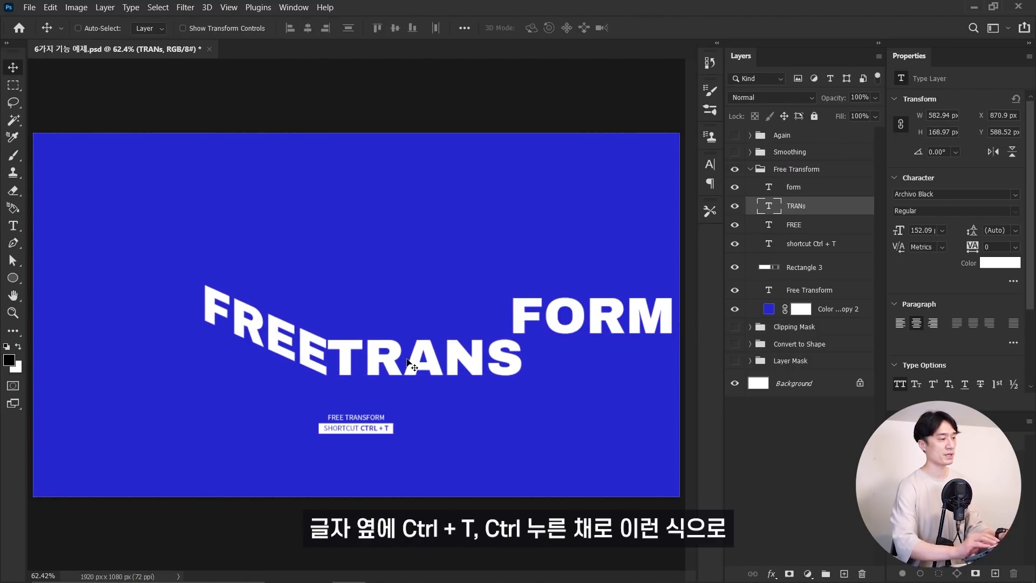
pyautogui.hotkey('ctrl', 't')
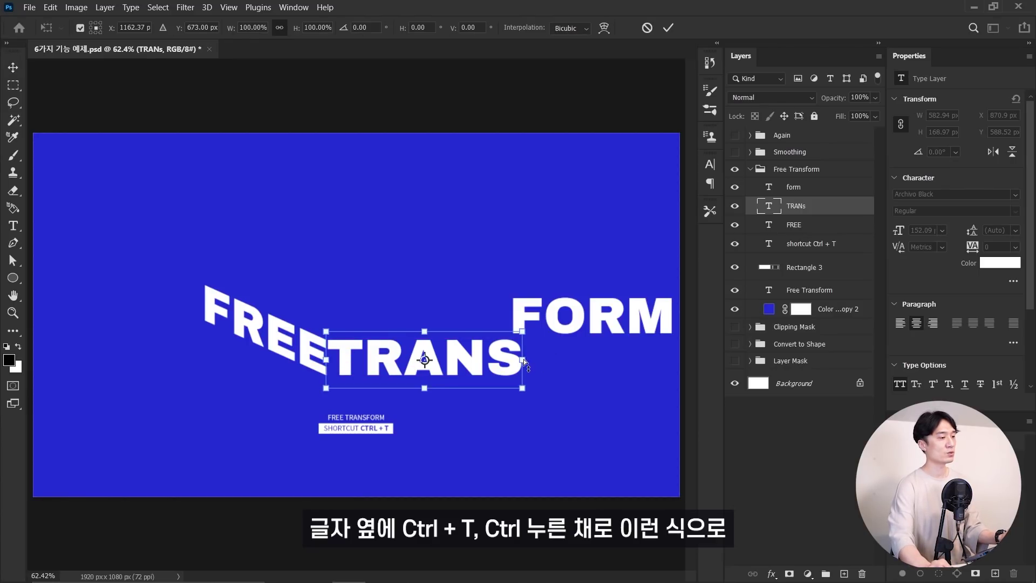
pyautogui.moveTo(523, 360)
pyautogui.mouseDown()
pyautogui.moveTo(466, 300)
pyautogui.moveTo(486, 289)
pyautogui.mouseUp()
pyautogui.press('Return')
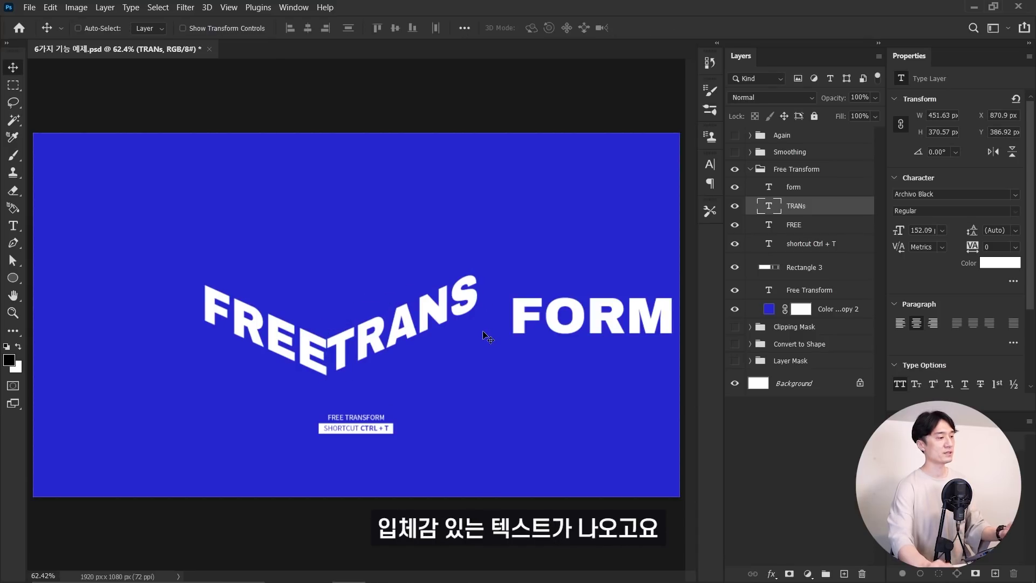
# Step: Move FORM above FREETRANS, then flip and skew it into place
pyautogui.moveTo(606, 321); pyautogui.dragTo(426, 243)
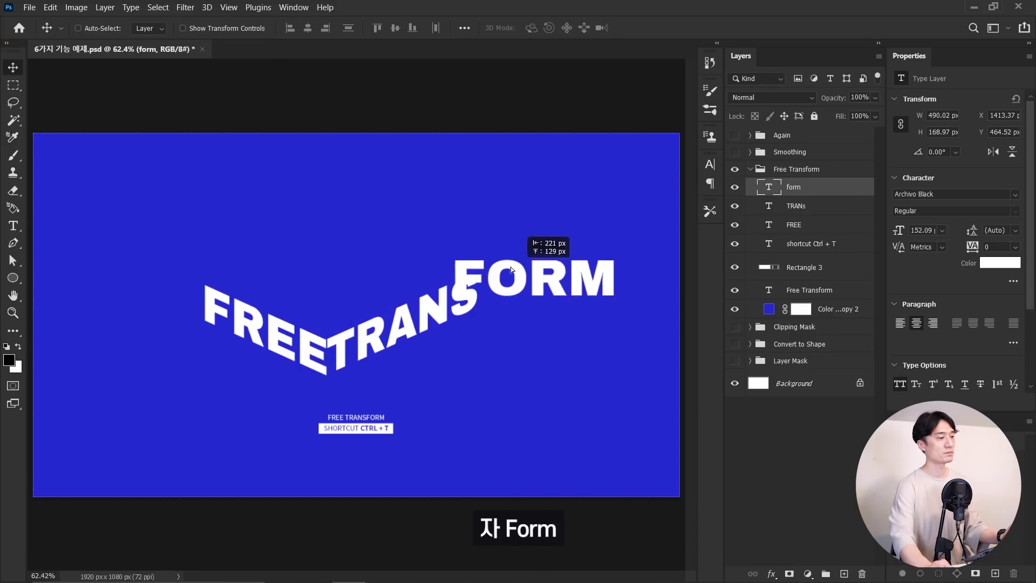
pyautogui.hotkey('ctrl', 't')
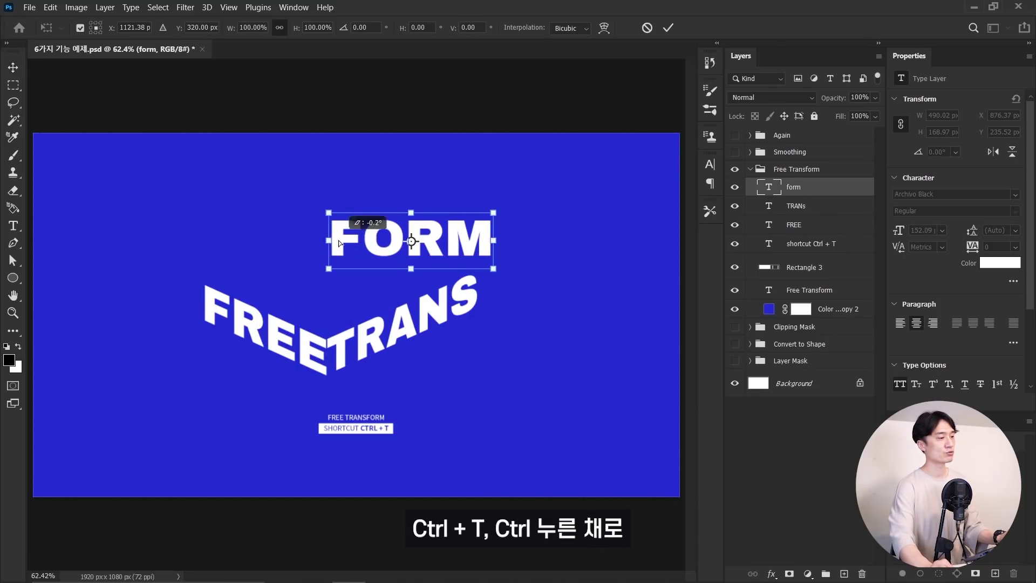
pyautogui.moveTo(339, 241)
pyautogui.mouseDown()
pyautogui.moveTo(598, 284)
pyautogui.moveTo(259, 370)
pyautogui.moveTo(283, 386)
pyautogui.moveTo(324, 399)
pyautogui.moveTo(446, 292)
pyautogui.moveTo(430, 290)
pyautogui.moveTo(452, 289)
pyautogui.mouseUp()
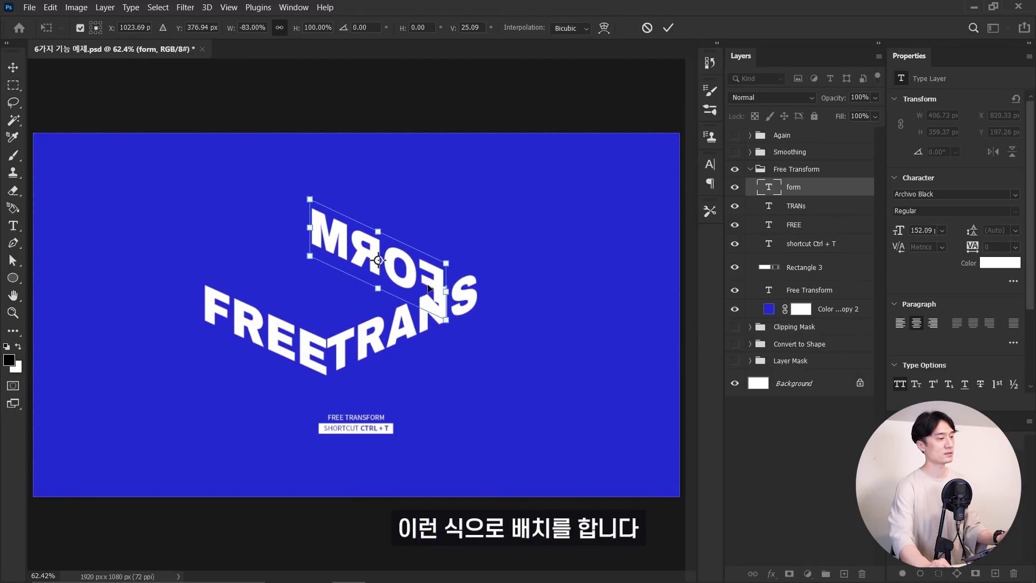
pyautogui.press('Return')
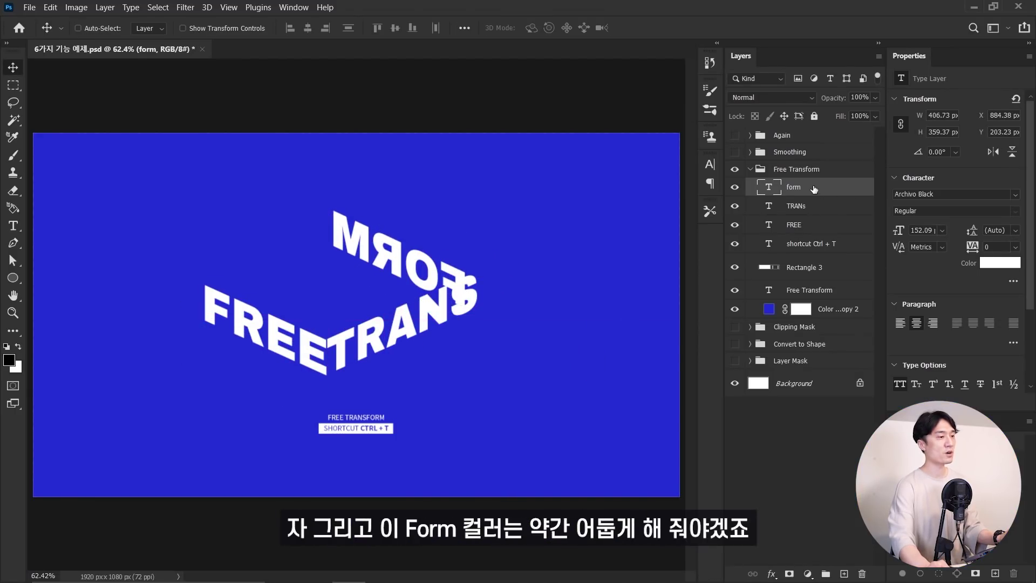
# Step: Make FORM's text deep blue and move its layer below TRANS
pyautogui.click(711, 165)
pyautogui.click(685, 247)
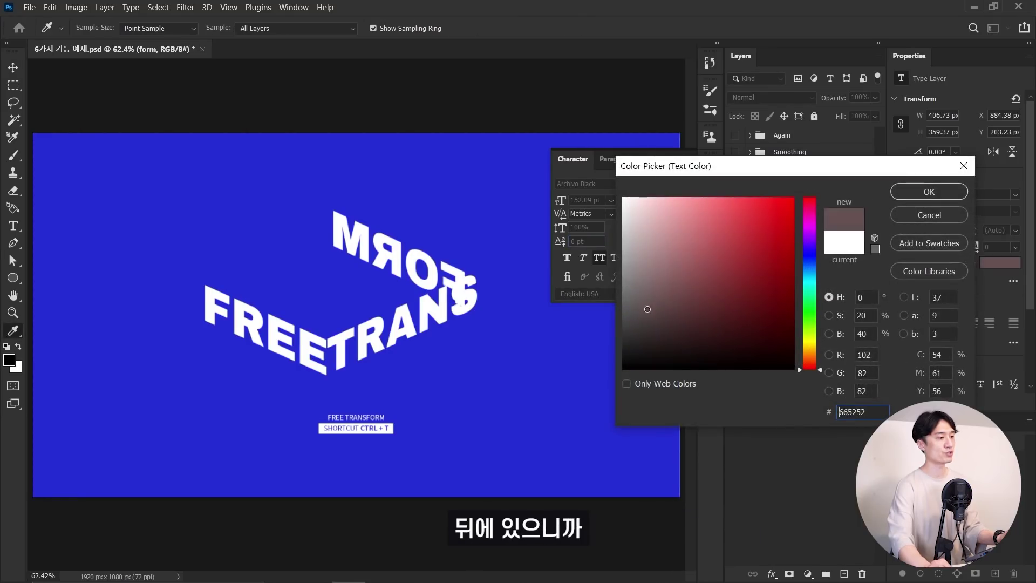
pyautogui.click(624, 334)
pyautogui.click(810, 257)
pyautogui.click(750, 271)
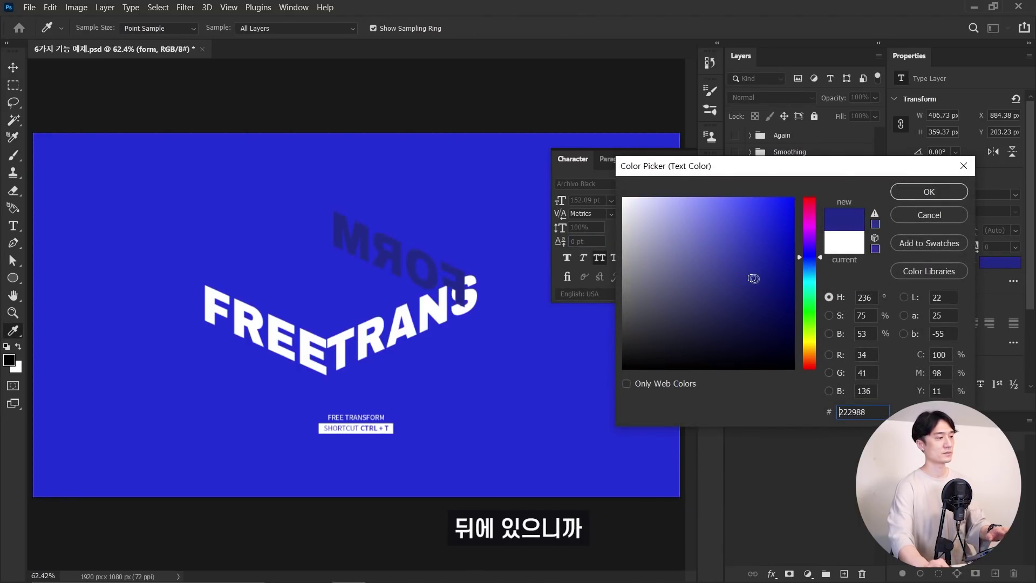
pyautogui.press('Return')
pyautogui.moveTo(804, 196); pyautogui.dragTo(797, 228)
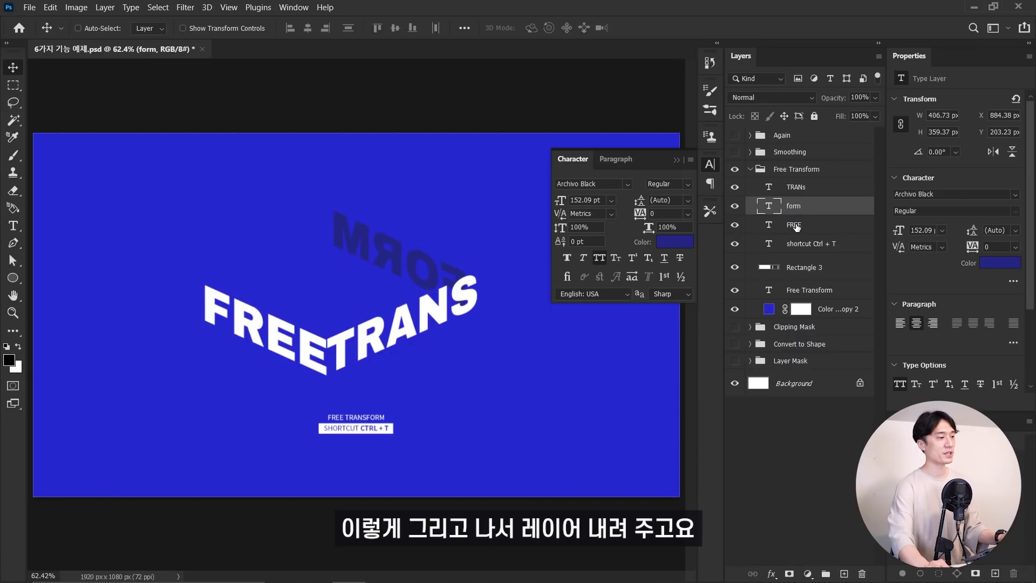
# Step: Draw a thin white line from FREE toward FORM and duplicate it just below
pyautogui.click(797, 433)
pyautogui.press('z')
pyautogui.click(61, 253)
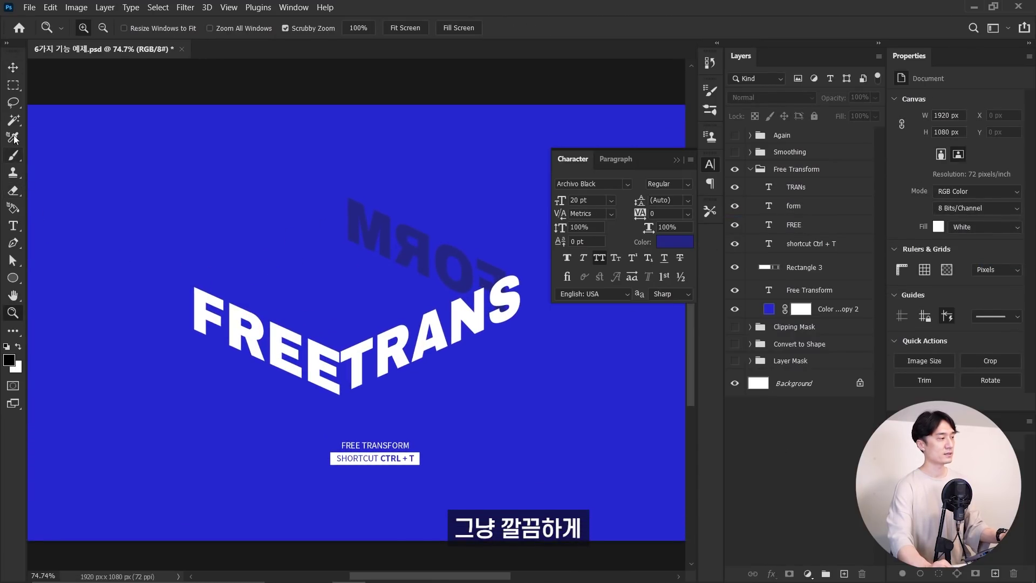
pyautogui.press('u')
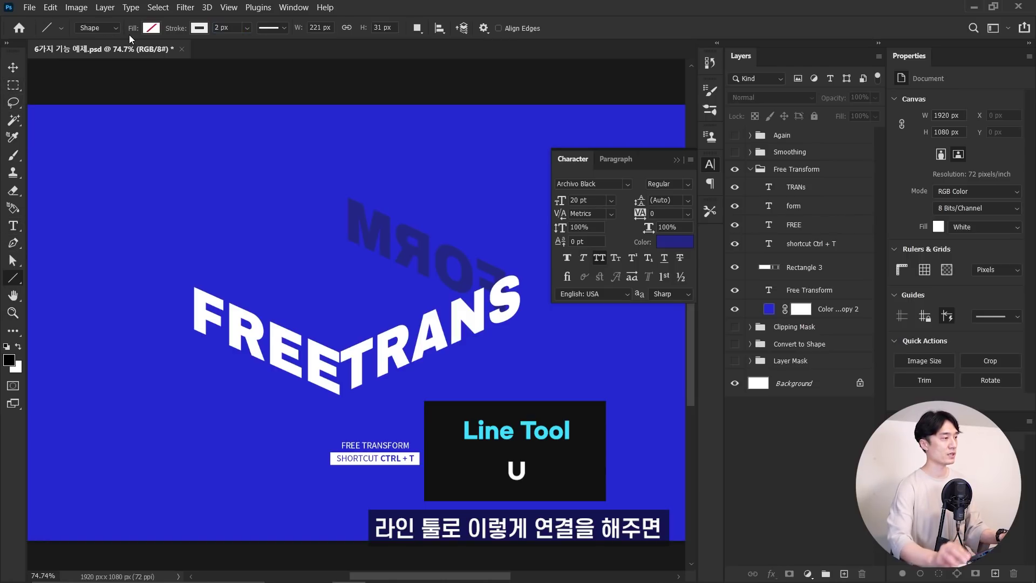
pyautogui.moveTo(196, 285)
pyautogui.mouseDown()
pyautogui.moveTo(344, 207)
pyautogui.moveTo(361, 219)
pyautogui.moveTo(369, 211)
pyautogui.mouseUp()
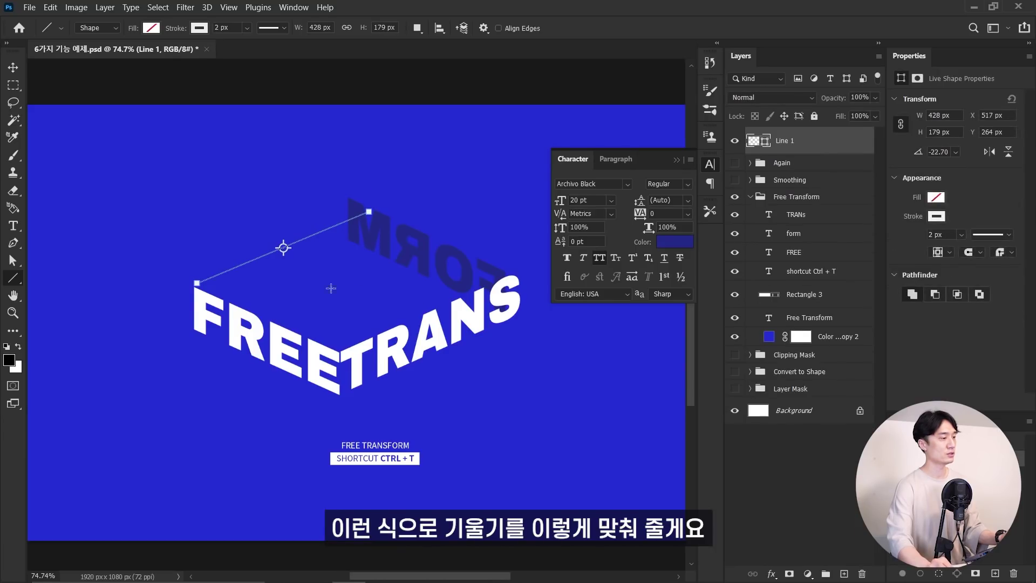
pyautogui.press('v')
pyautogui.moveTo(349, 283); pyautogui.dragTo(349, 327)
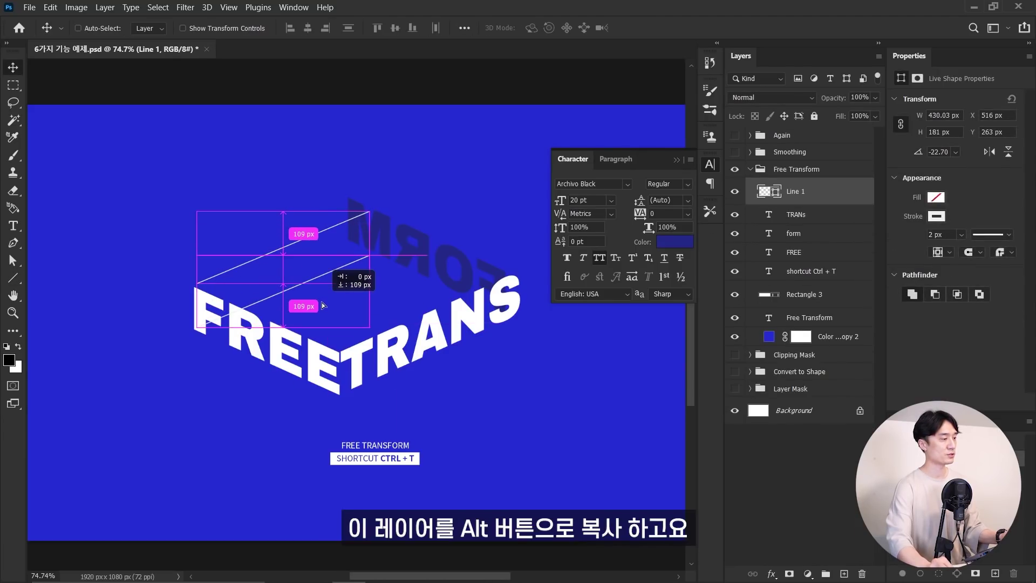
# Step: Skew FORM with Free Transform to align with the lines, then view the whole composition
pyautogui.click(807, 243)
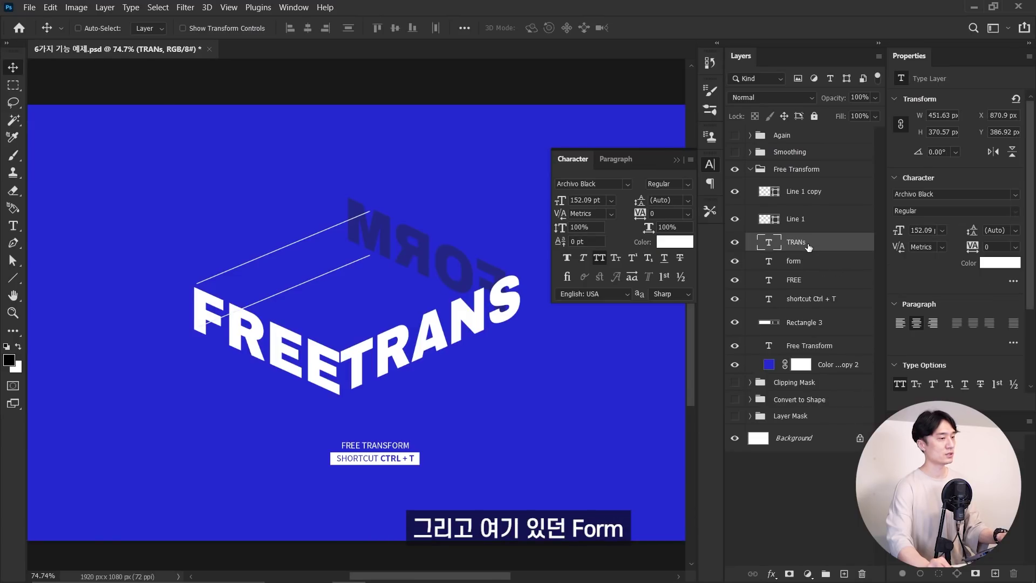
pyautogui.click(802, 261)
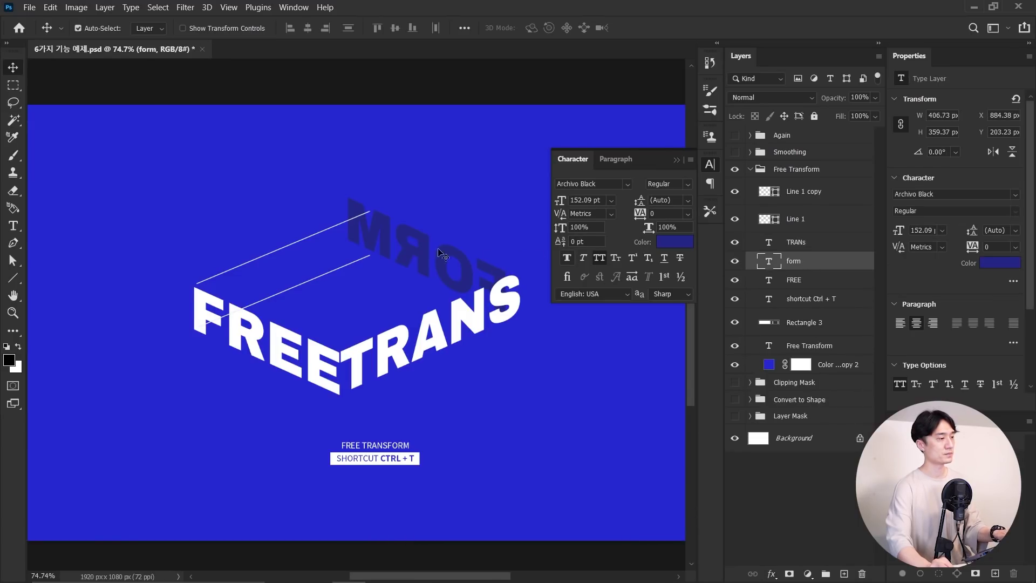
pyautogui.hotkey('ctrl', 't')
pyautogui.moveTo(346, 266); pyautogui.dragTo(368, 278)
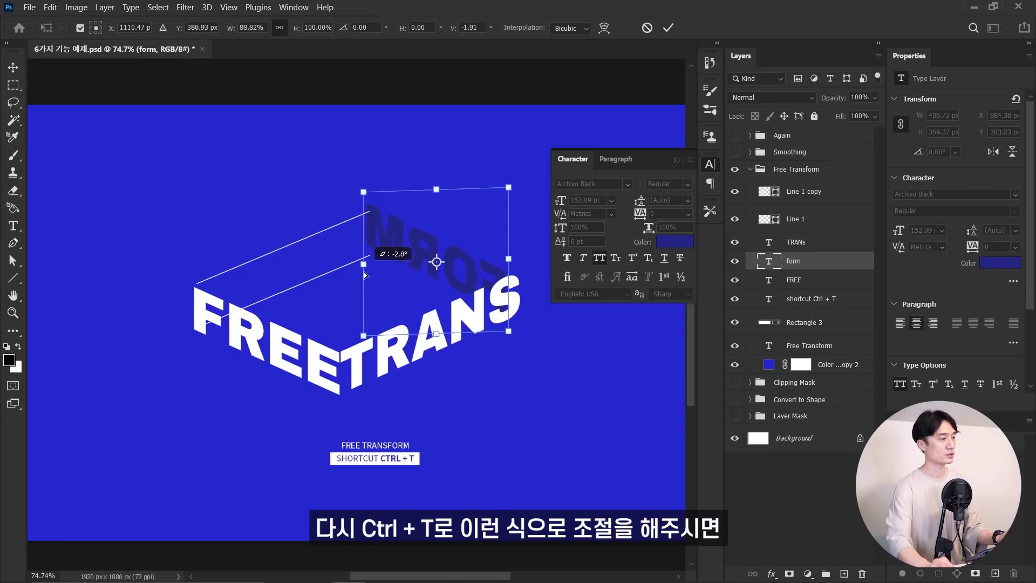
pyautogui.press('Return')
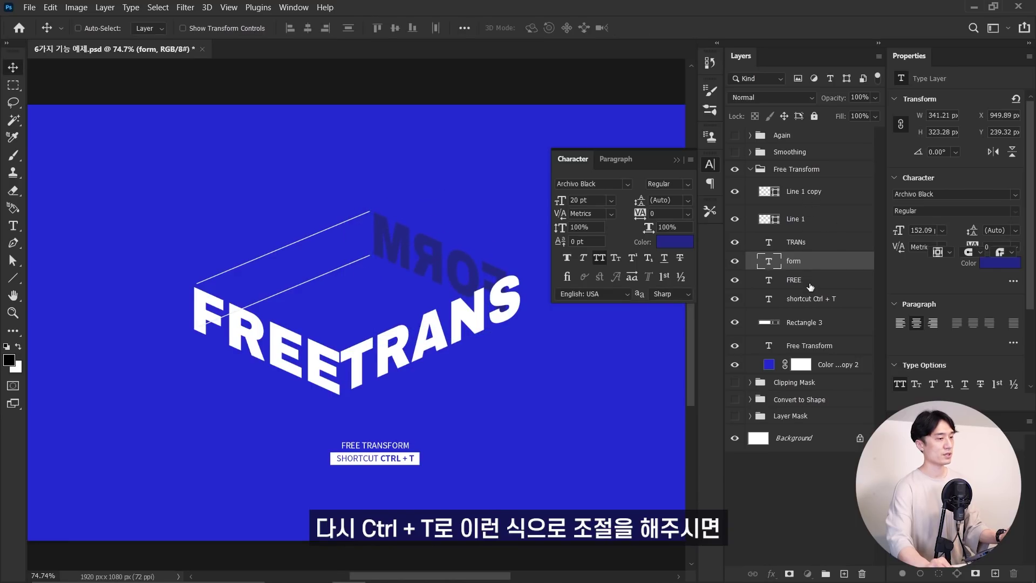
pyautogui.keyDown('shift'); pyautogui.click(805, 191); pyautogui.keyUp('shift')
pyautogui.press('z')
pyautogui.moveTo(465, 322); pyautogui.dragTo(449, 323)
pyautogui.press('v')
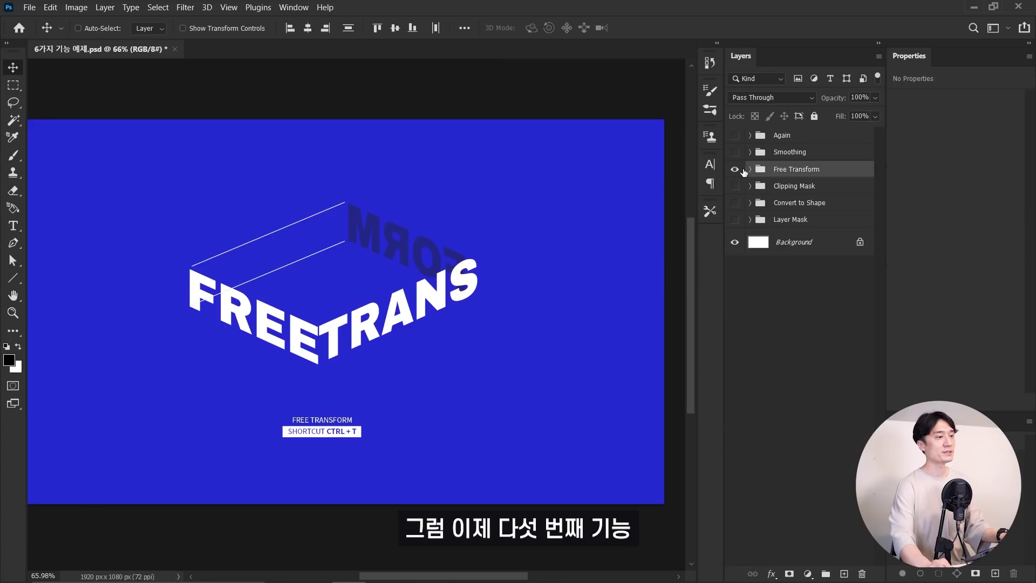
# Step: Hide the Free Transform group, then show and expand the Smoothing group
pyautogui.click(734, 168)
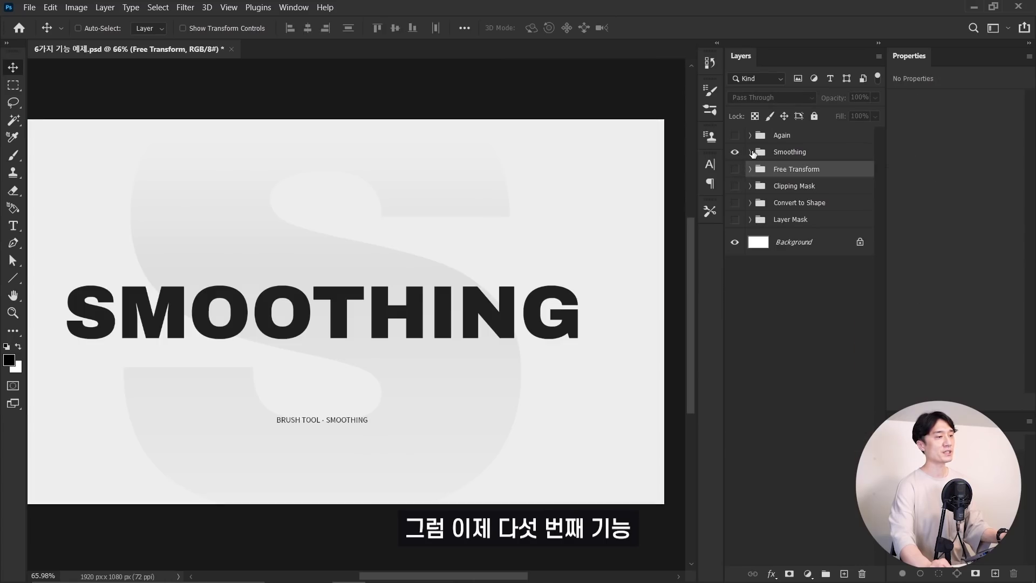
pyautogui.click(750, 151)
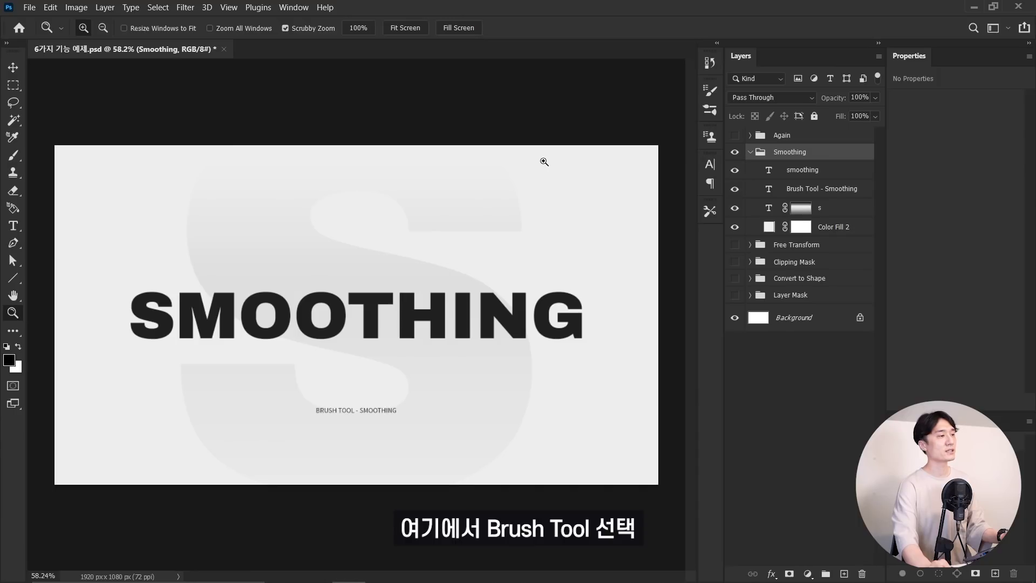
# Step: Select the Hard Round brush and set its size to 200 px
pyautogui.press('b')
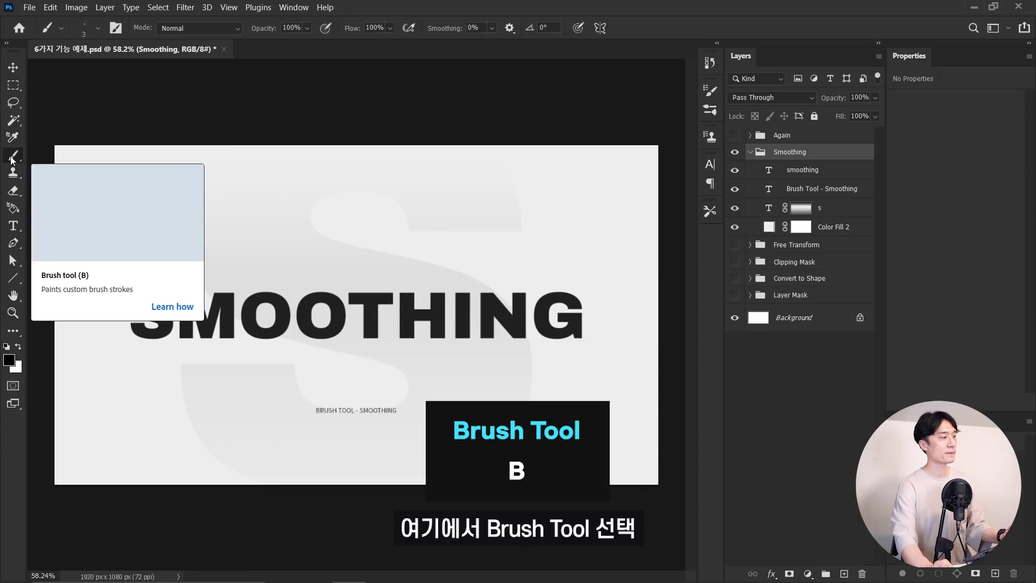
pyautogui.rightClick(378, 239)
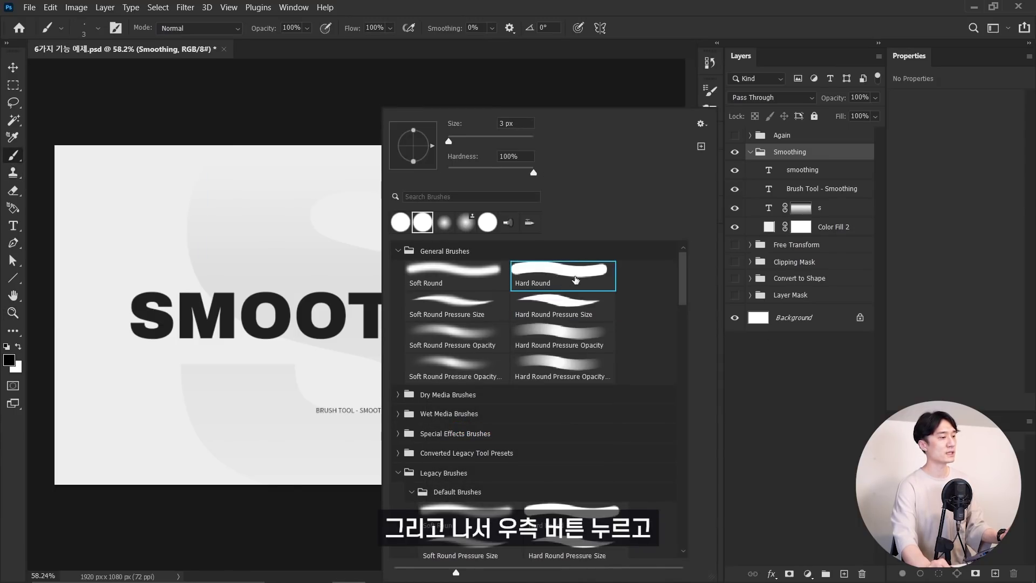
pyautogui.click(576, 279)
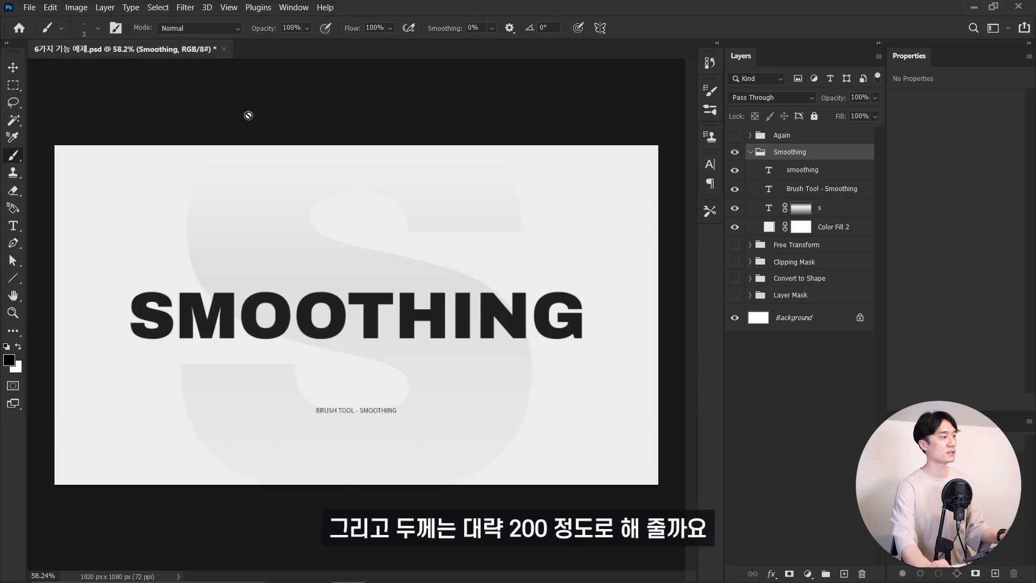
pyautogui.click(98, 28)
pyautogui.moveTo(78, 71); pyautogui.dragTo(82, 70)
pyautogui.write('0')
pyautogui.press('Return')
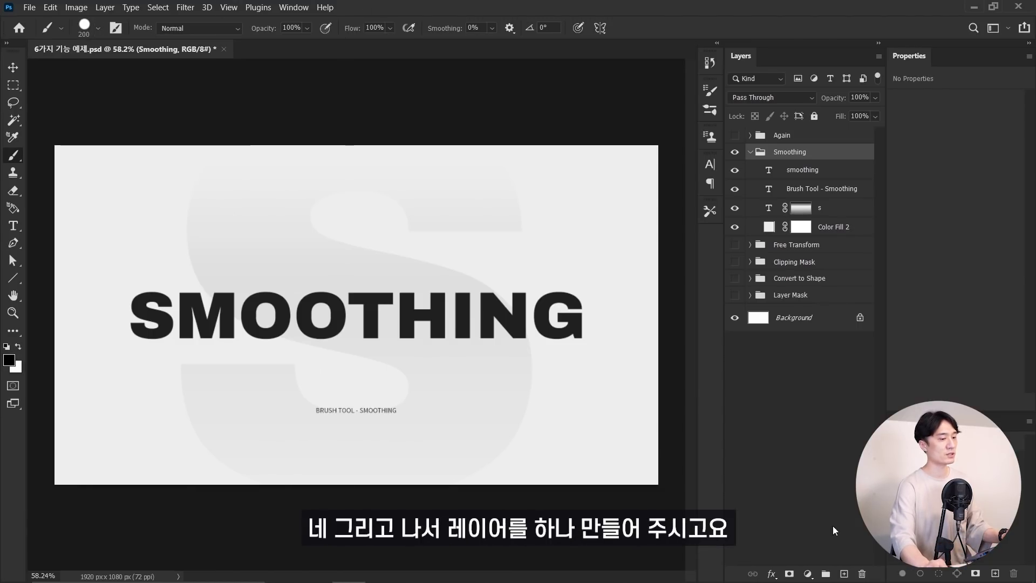
# Step: On a new layer, paint a 100 px bright green (41ff96) stroke across the title
pyautogui.click(845, 574)
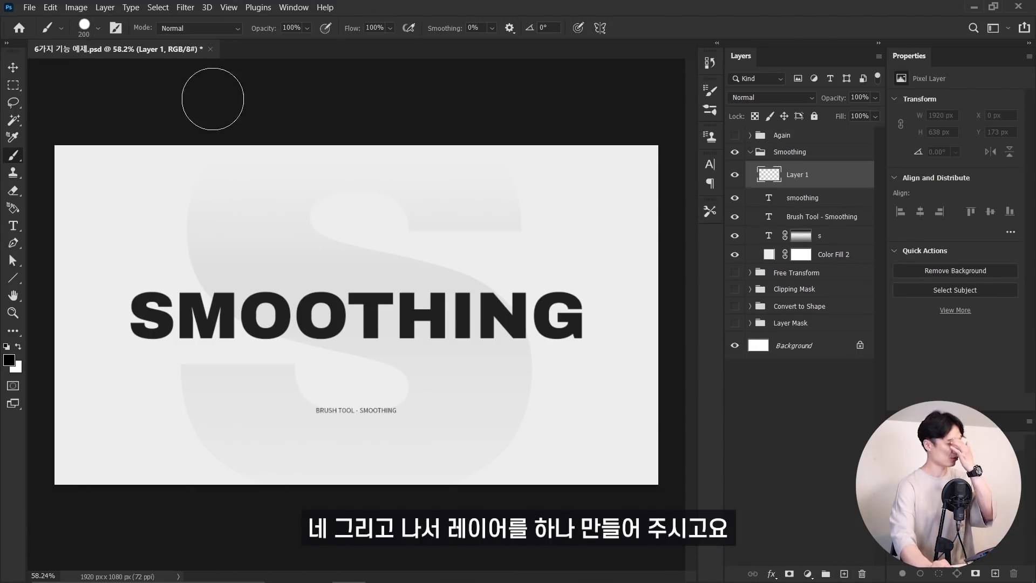
pyautogui.press('[')
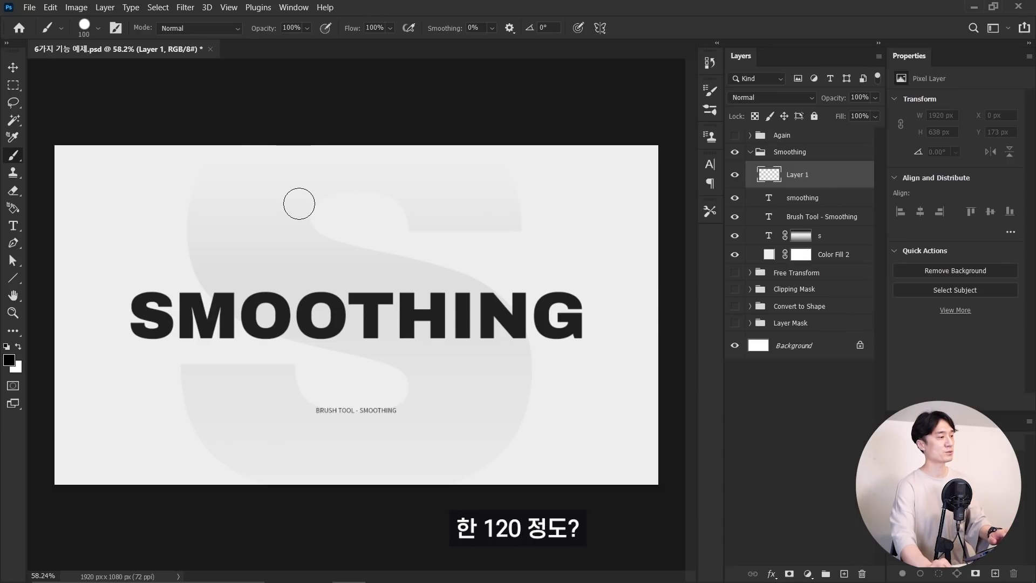
pyautogui.click(9, 360)
pyautogui.click(744, 237)
pyautogui.click(810, 299)
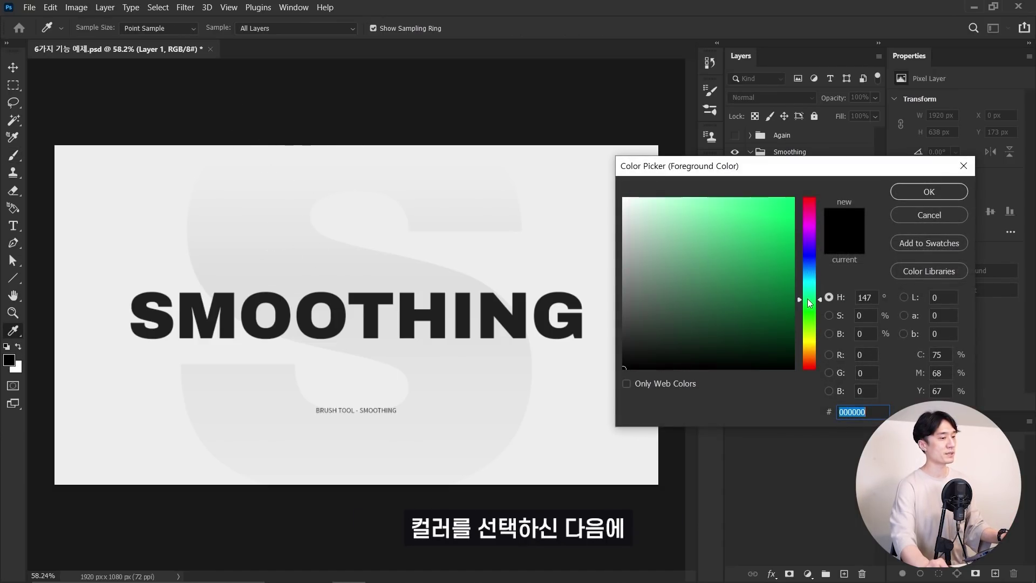
pyautogui.press('Return')
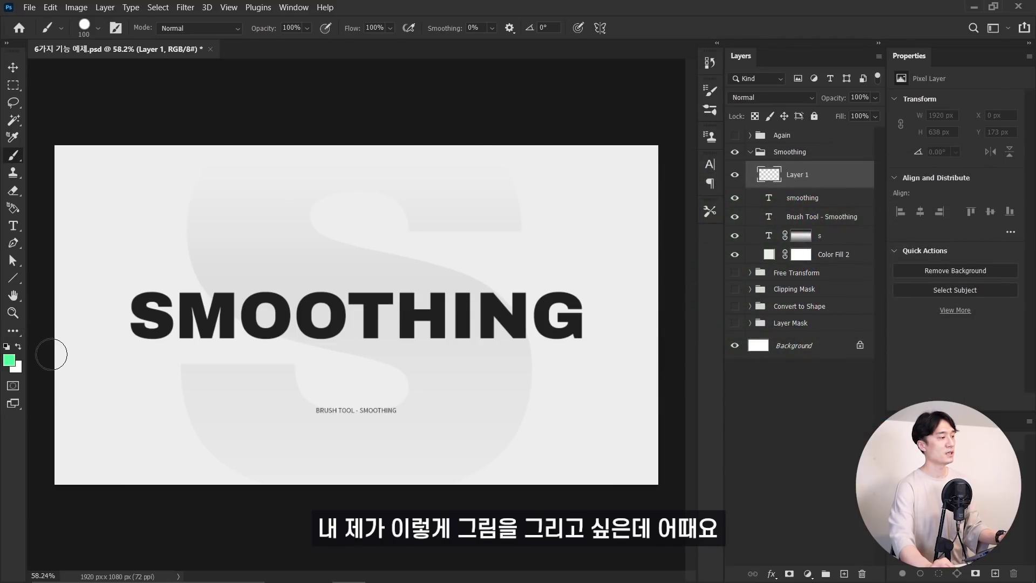
pyautogui.moveTo(51, 355)
pyautogui.mouseDown()
pyautogui.moveTo(342, 273)
pyautogui.moveTo(590, 348)
pyautogui.moveTo(637, 376)
pyautogui.mouseUp()
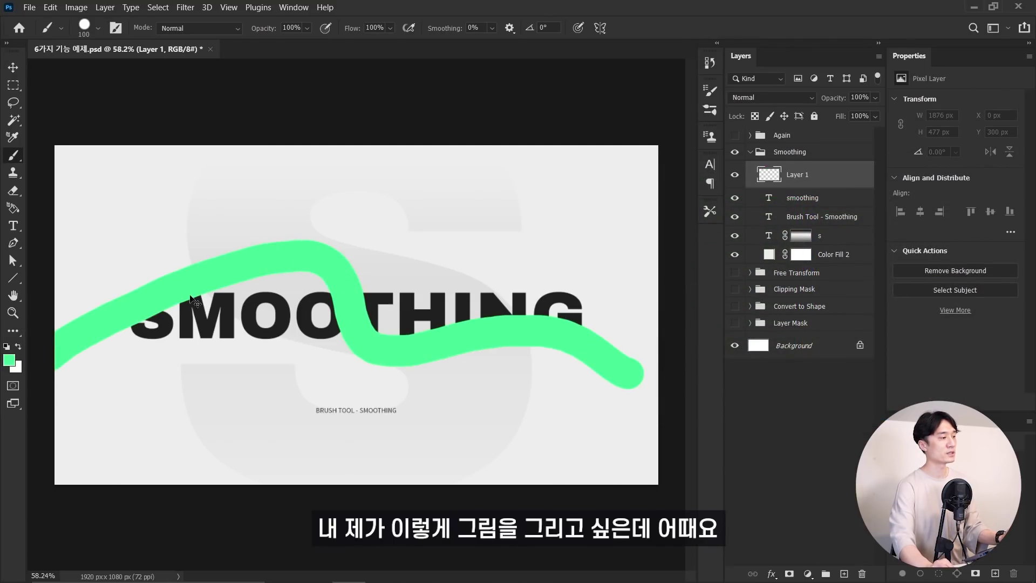
# Step: Undo the earlier green strokes and set brush Smoothing to 100%
pyautogui.hotkey('ctrl', 'z')
pyautogui.moveTo(70, 305)
pyautogui.mouseDown()
pyautogui.moveTo(231, 273)
pyautogui.moveTo(328, 351)
pyautogui.moveTo(465, 243)
pyautogui.moveTo(469, 350)
pyautogui.mouseUp()
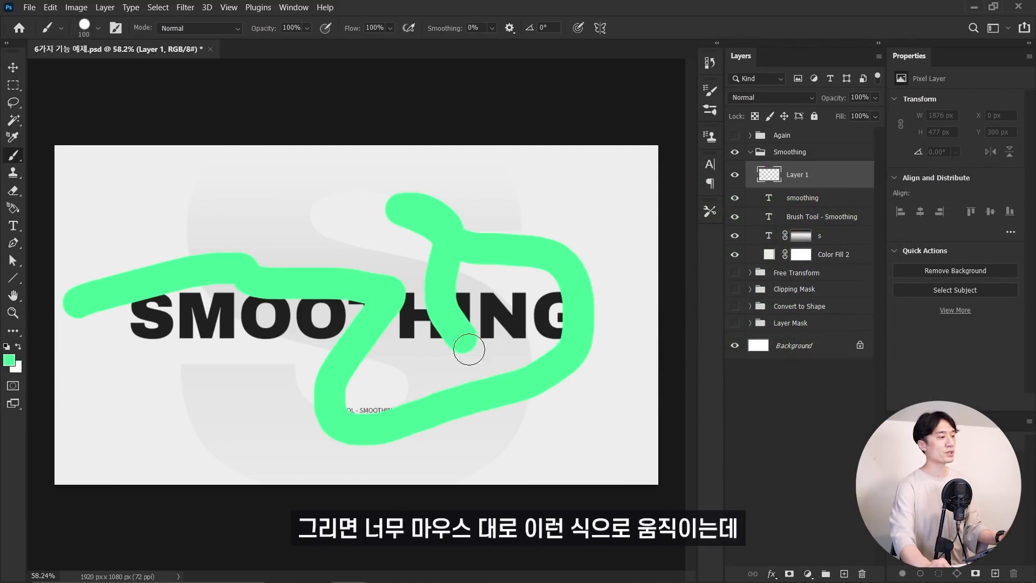
pyautogui.hotkey('ctrl', 'z')
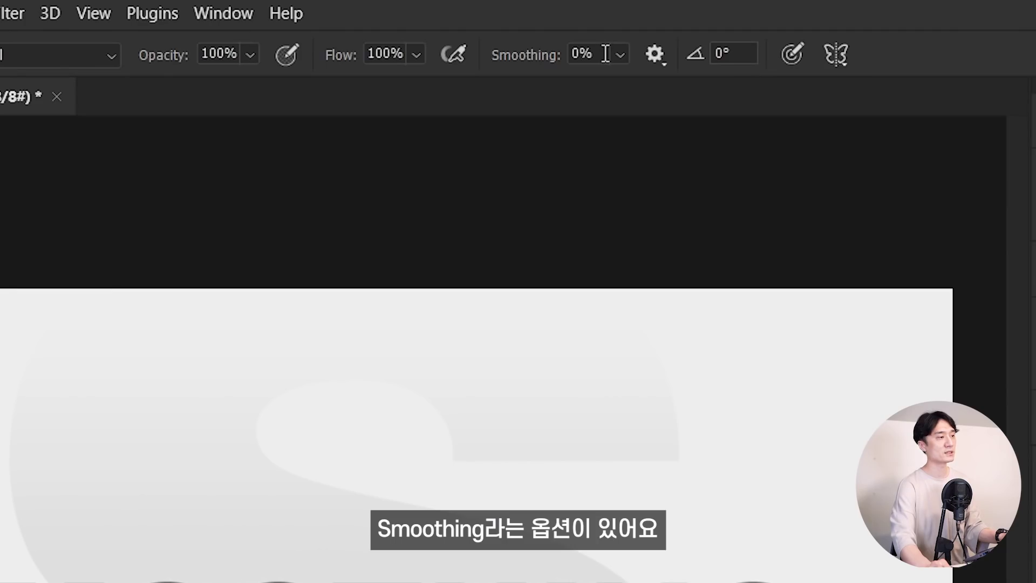
pyautogui.click(475, 29)
pyautogui.write('100')
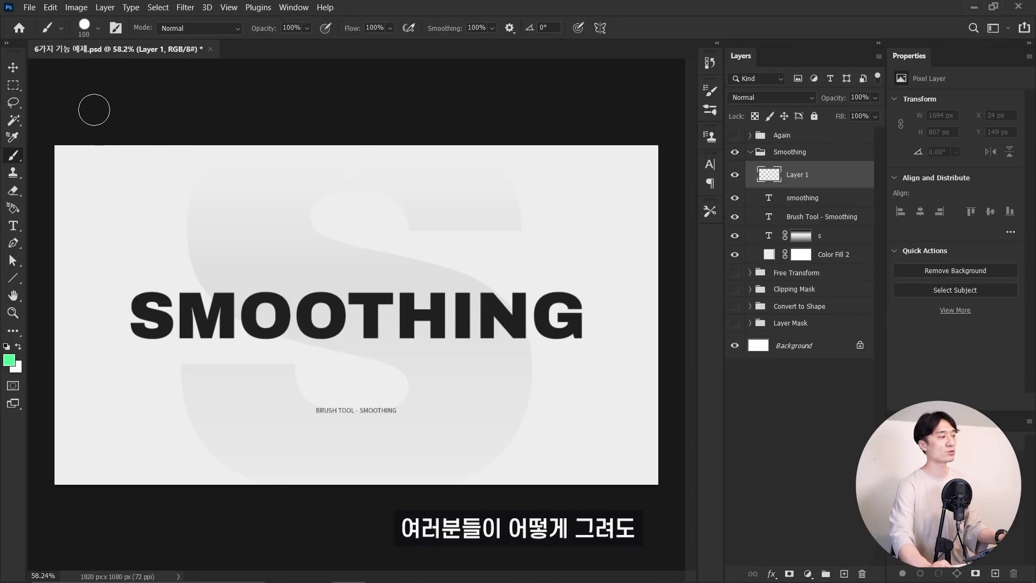
# Step: Try smoothed test strokes, then redraw a smooth green zigzag across SMOOTHING
pyautogui.moveTo(94, 110); pyautogui.dragTo(409, 317)
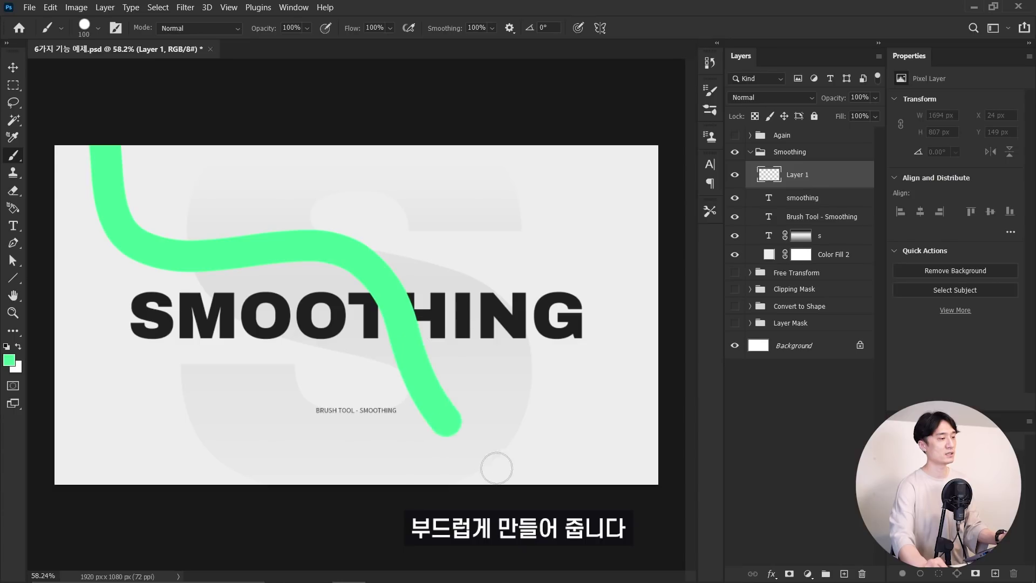
pyautogui.moveTo(597, 306)
pyautogui.mouseDown()
pyautogui.moveTo(204, 445)
pyautogui.moveTo(143, 354)
pyautogui.moveTo(241, 343)
pyautogui.mouseUp()
pyautogui.moveTo(315, 316)
pyautogui.mouseDown()
pyautogui.moveTo(270, 190)
pyautogui.moveTo(464, 203)
pyautogui.moveTo(611, 259)
pyautogui.moveTo(494, 64)
pyautogui.mouseUp()
pyautogui.hotkey('ctrl', 'z')
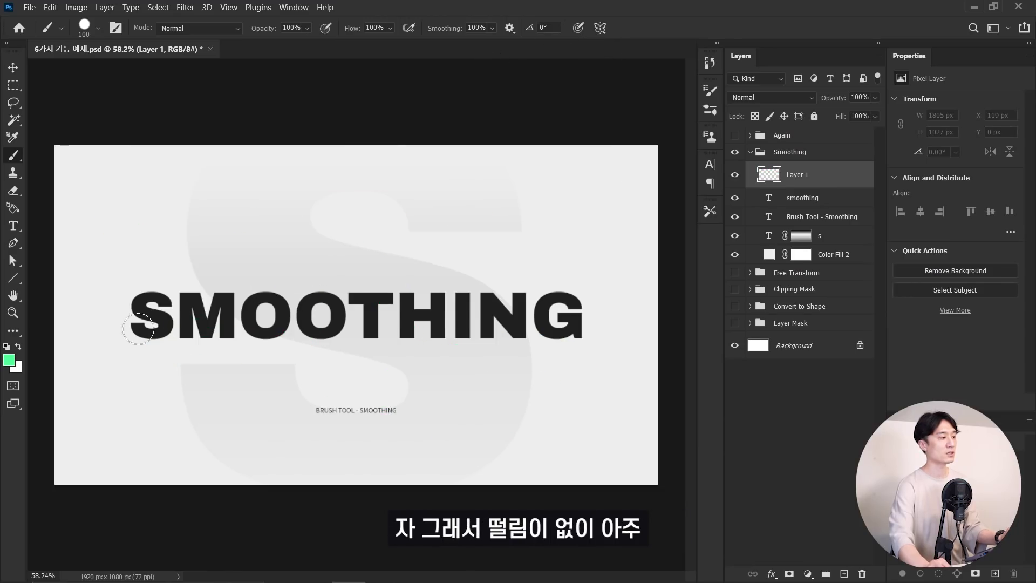
pyautogui.scroll(-2, 209, 326)
pyautogui.moveTo(56, 335)
pyautogui.mouseDown()
pyautogui.moveTo(162, 313)
pyautogui.moveTo(342, 238)
pyautogui.mouseUp()
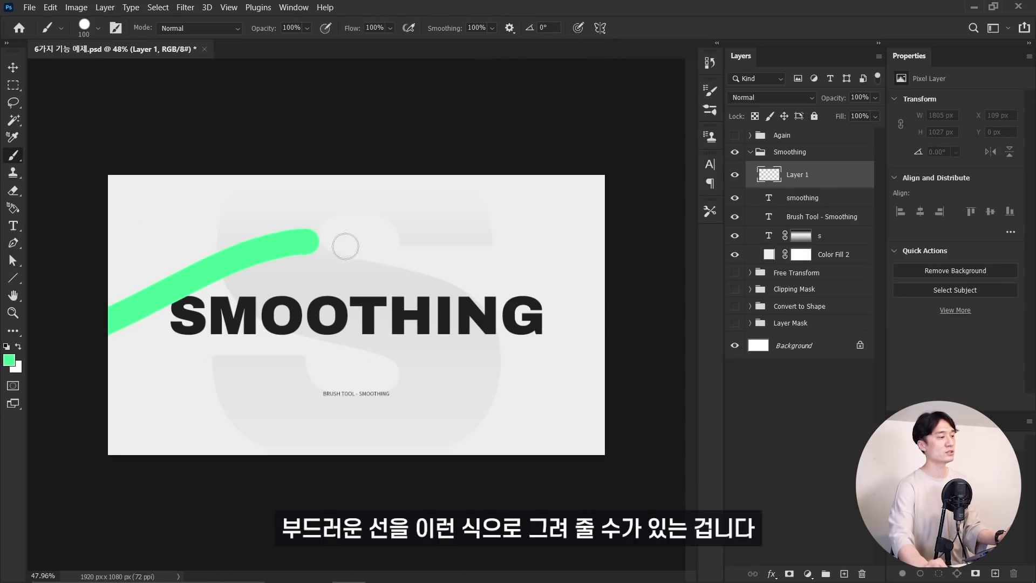
pyautogui.hotkey('ctrl', 'z')
pyautogui.moveTo(81, 345)
pyautogui.mouseDown()
pyautogui.moveTo(243, 290)
pyautogui.moveTo(378, 285)
pyautogui.moveTo(343, 366)
pyautogui.moveTo(663, 247)
pyautogui.moveTo(691, 264)
pyautogui.mouseUp()
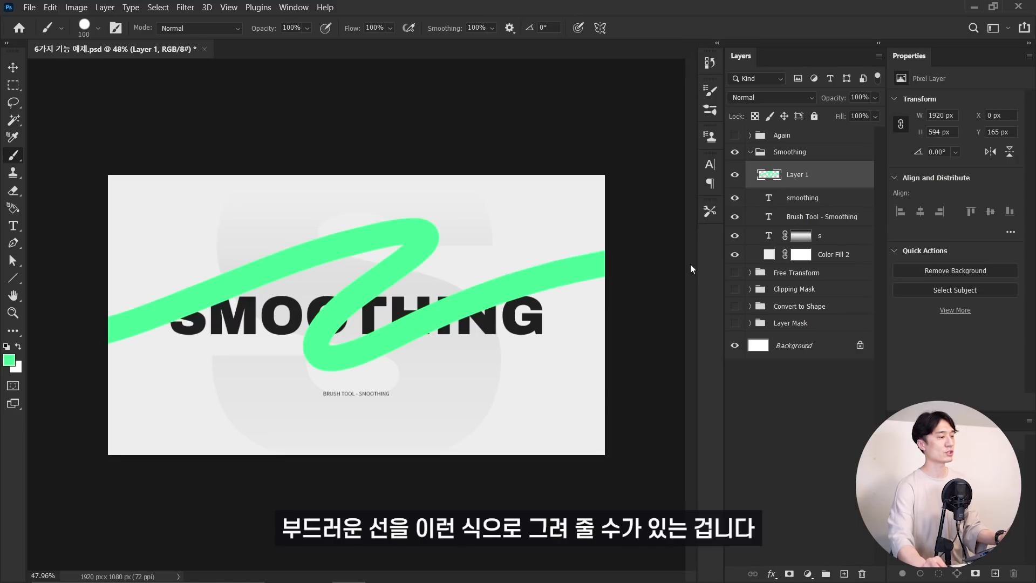
# Step: Move the smoothing text layer above Layer 1 and add a layer mask to it
pyautogui.click(812, 199)
pyautogui.moveTo(813, 199); pyautogui.dragTo(807, 163)
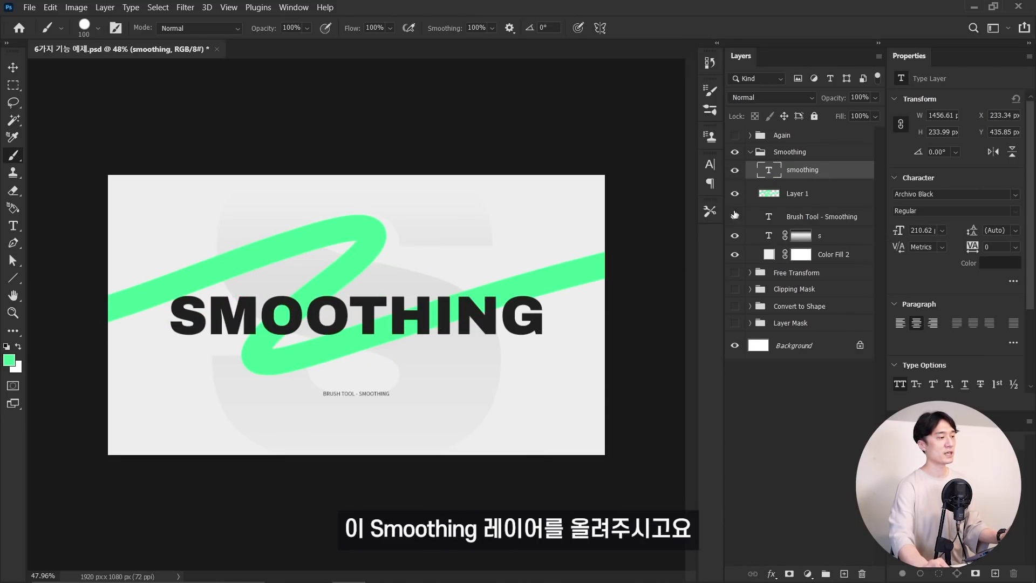
pyautogui.press('z')
pyautogui.moveTo(284, 331); pyautogui.dragTo(329, 328)
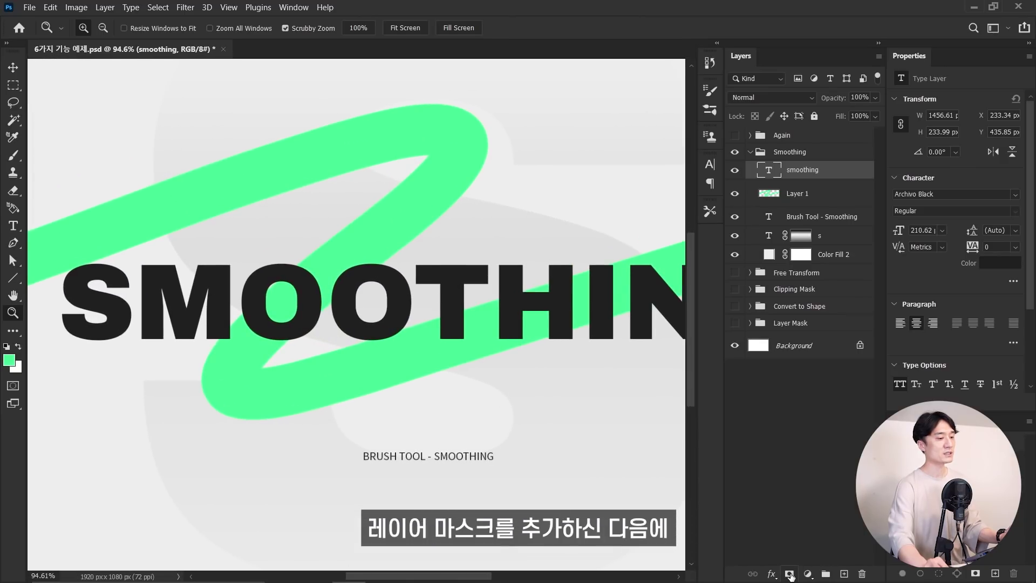
pyautogui.click(789, 574)
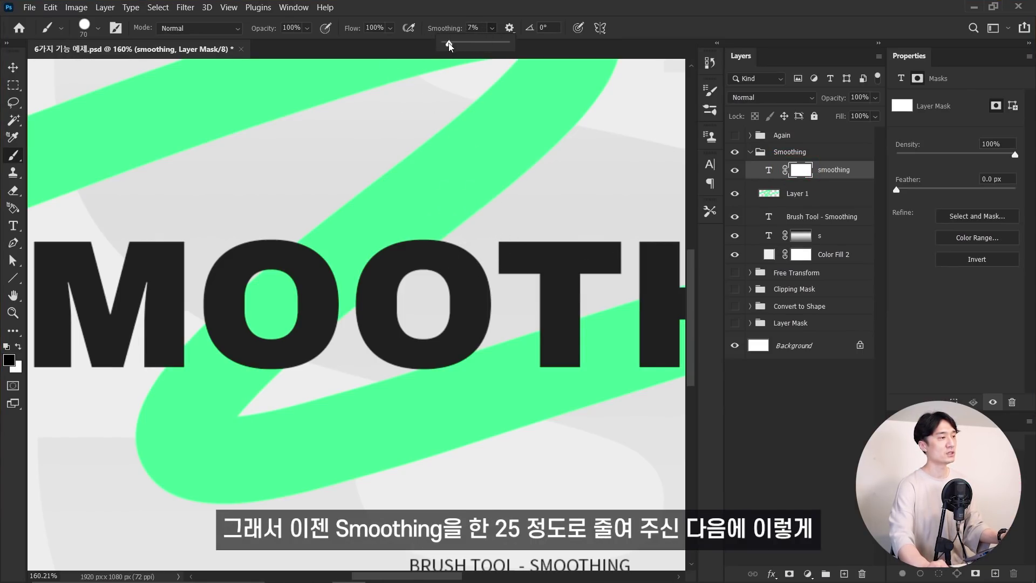
# Step: Paint the mask black where the line crosses letters, restoring wrongly hidden O edges
pyautogui.moveTo(351, 246); pyautogui.dragTo(215, 372)
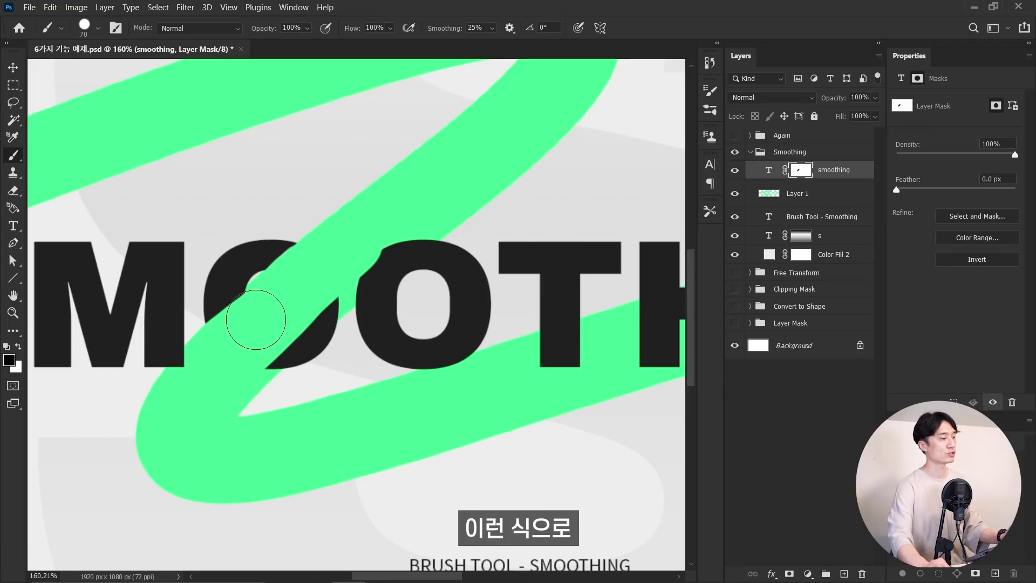
pyautogui.moveTo(297, 335)
pyautogui.mouseDown()
pyautogui.moveTo(358, 264)
pyautogui.moveTo(310, 360)
pyautogui.mouseUp()
pyautogui.press('z')
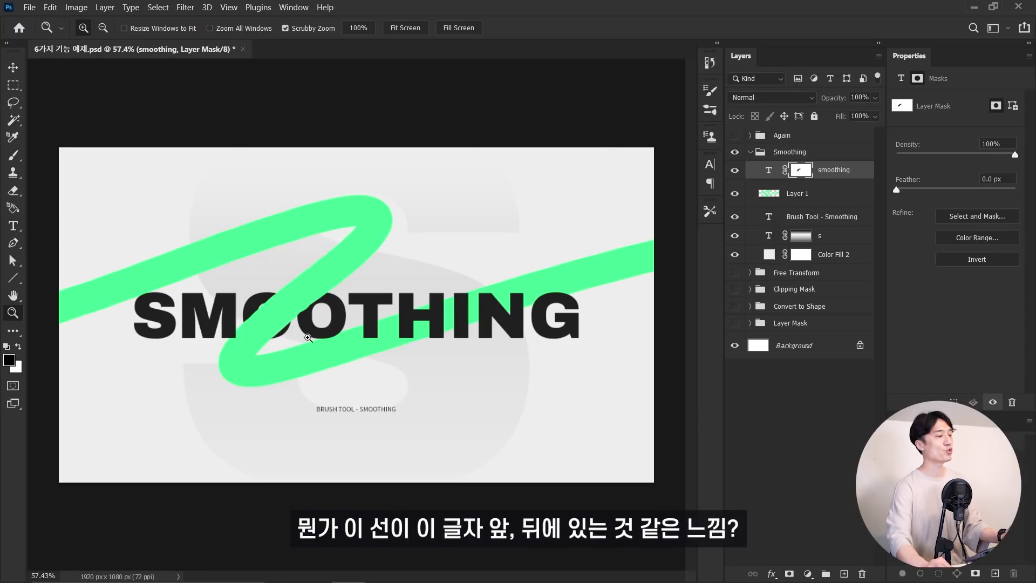
pyautogui.moveTo(251, 352); pyautogui.dragTo(297, 343)
pyautogui.press('b')
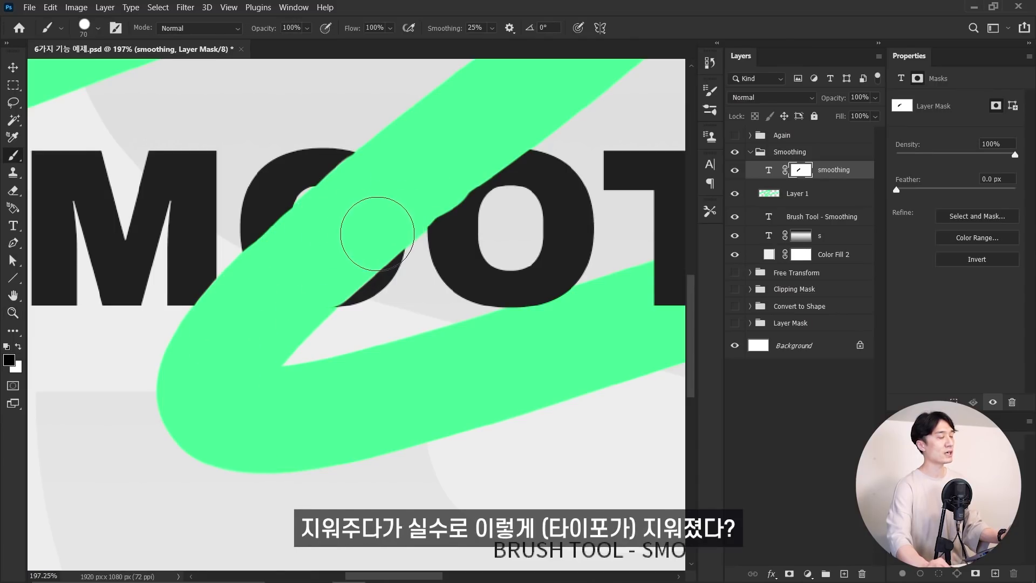
pyautogui.moveTo(377, 234)
pyautogui.mouseDown()
pyautogui.moveTo(463, 192)
pyautogui.moveTo(460, 260)
pyautogui.mouseUp()
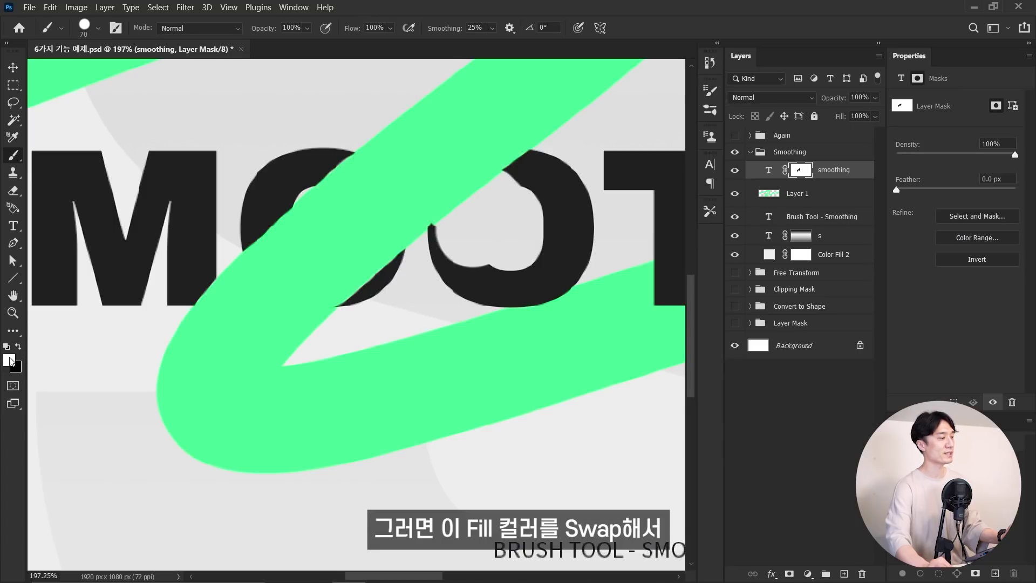
pyautogui.moveTo(581, 231)
pyautogui.mouseDown()
pyautogui.moveTo(509, 250)
pyautogui.moveTo(545, 207)
pyautogui.moveTo(459, 258)
pyautogui.moveTo(534, 191)
pyautogui.mouseUp()
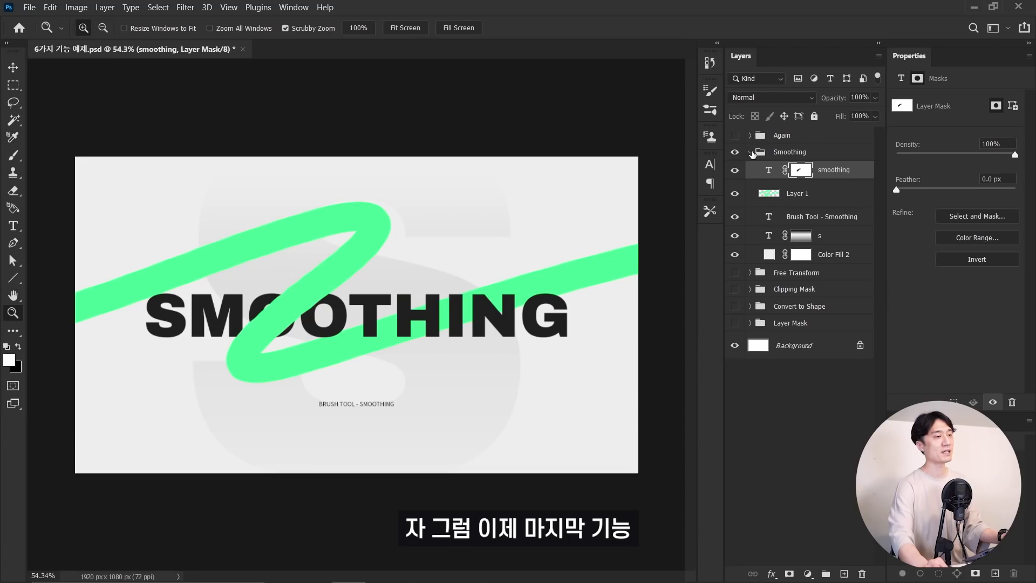
# Step: Turn on the Again group's visibility to show the purple AGAIN example
pyautogui.click(751, 152)
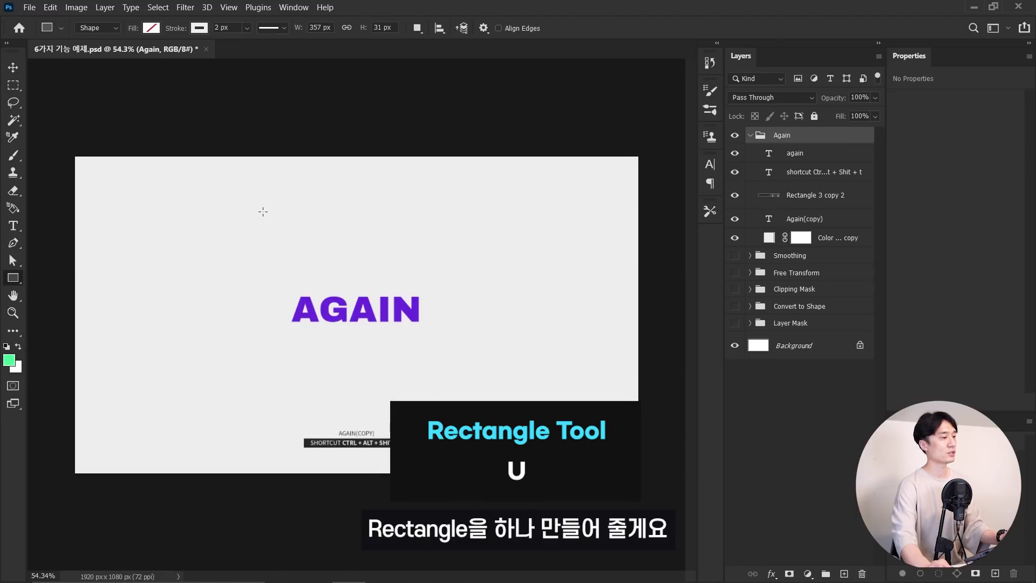
# Step: Draw a square around AGAIN and centre it horizontally and vertically on the canvas
pyautogui.moveTo(262, 213); pyautogui.dragTo(455, 404)
pyautogui.press('v')
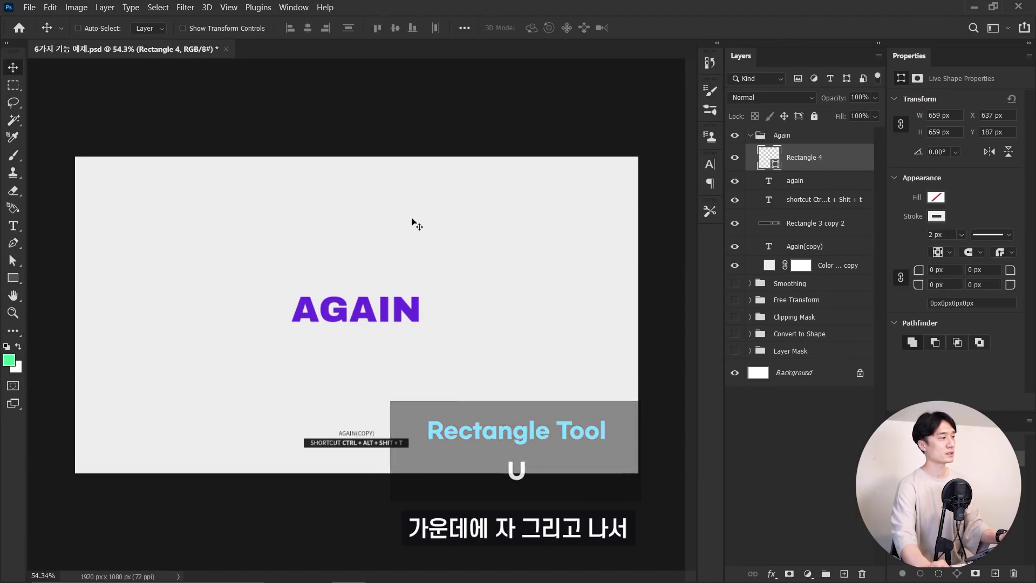
pyautogui.hotkey('ctrl', 'a')
pyautogui.click(307, 28)
pyautogui.click(395, 28)
pyautogui.hotkey('ctrl', 'd')
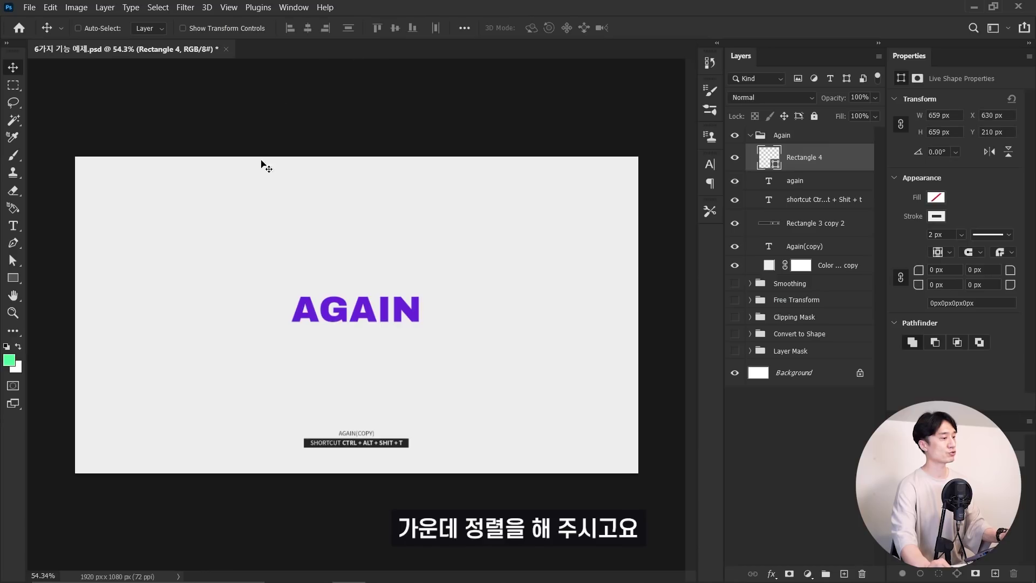
# Step: Give the square a purple fill, no stroke, and 50% layer opacity
pyautogui.press('u')
pyautogui.click(199, 28)
pyautogui.click(120, 53)
pyautogui.click(151, 27)
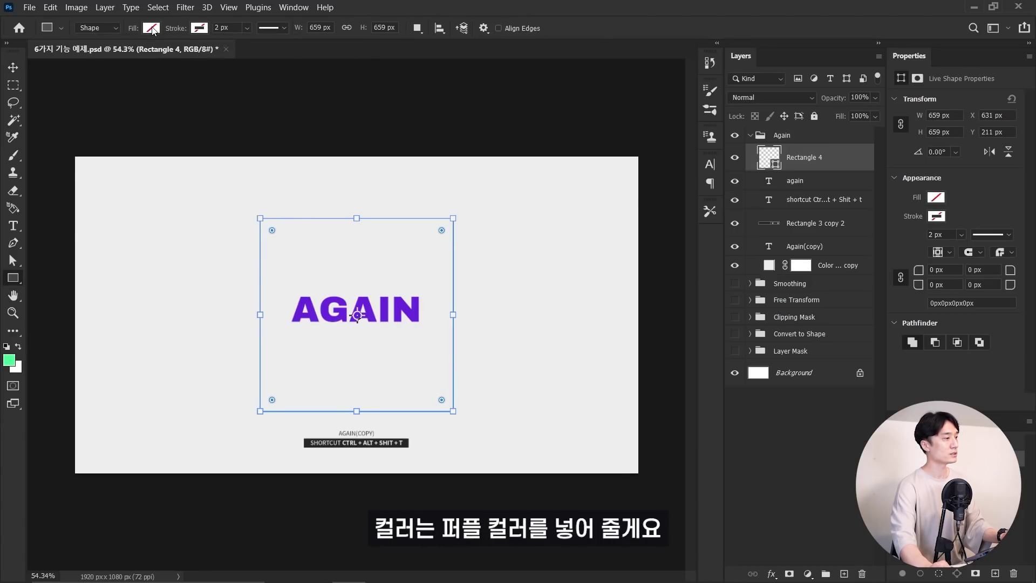
pyautogui.click(127, 99)
pyautogui.press('v')
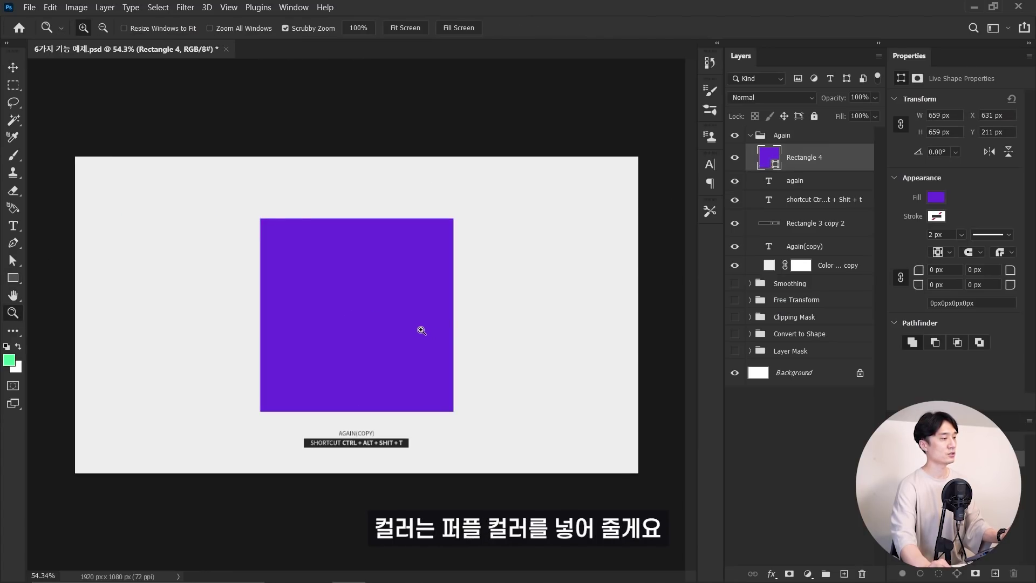
pyautogui.press('5')
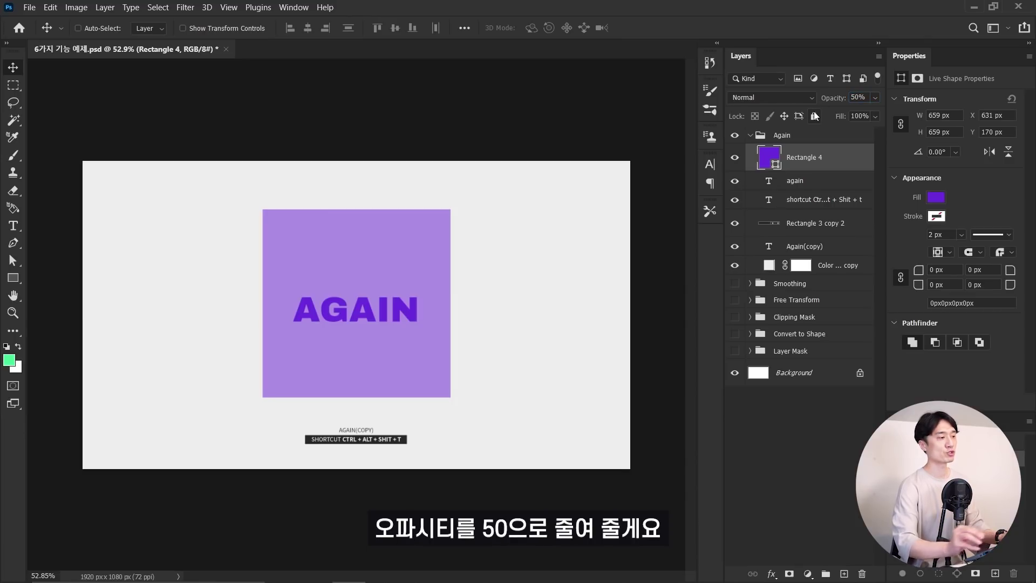
pyautogui.press('z')
pyautogui.moveTo(466, 276); pyautogui.dragTo(812, 169)
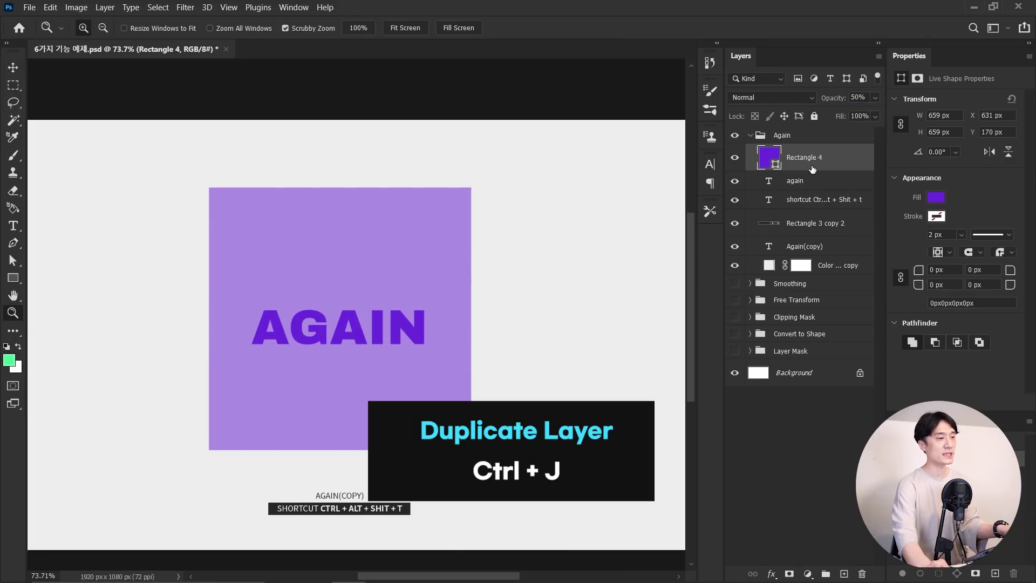
# Step: Duplicate the square, scaling the copy slightly smaller and rotating it about -15 degrees
pyautogui.hotkey('ctrl', 'j')
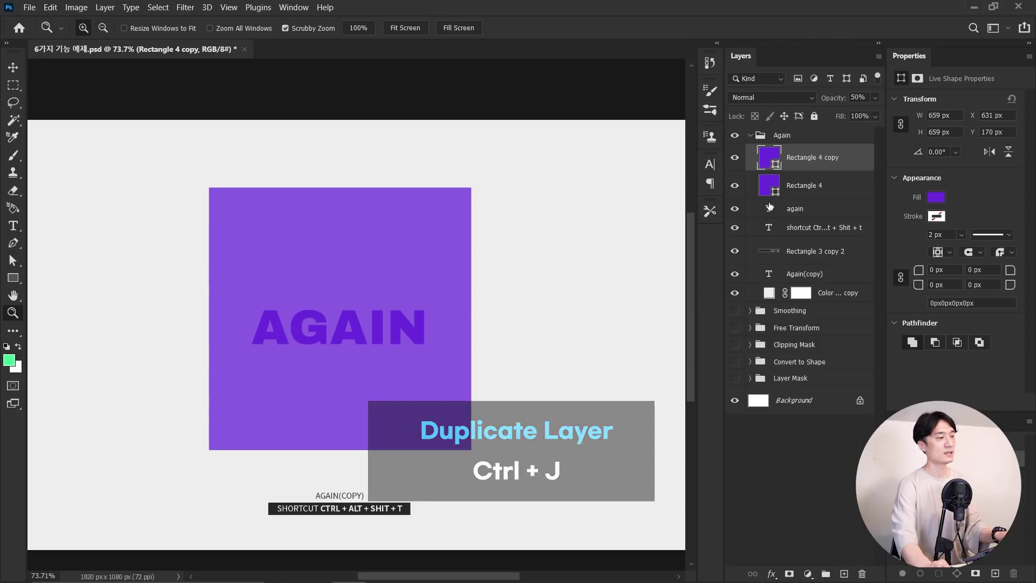
pyautogui.hotkey('ctrl', 't')
pyautogui.moveTo(471, 188)
pyautogui.mouseDown()
pyautogui.moveTo(453, 208)
pyautogui.moveTo(468, 192)
pyautogui.moveTo(417, 188)
pyautogui.mouseUp()
pyautogui.press('Return')
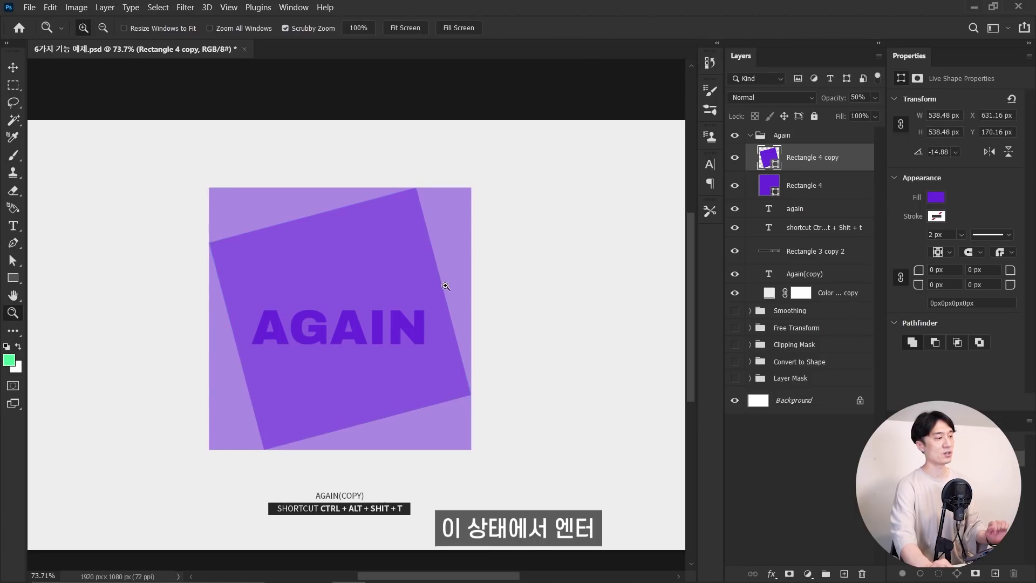
# Step: Check Edit > Transform > Again, then press Ctrl+Alt+Shift+T three times for shrinking rotated copies
pyautogui.click(50, 7)
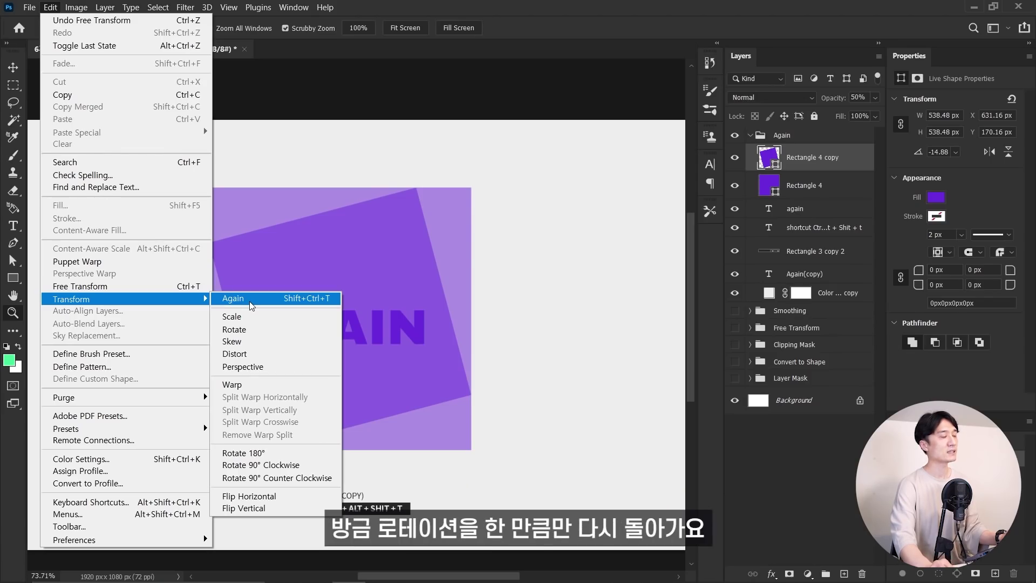
pyautogui.click(251, 305)
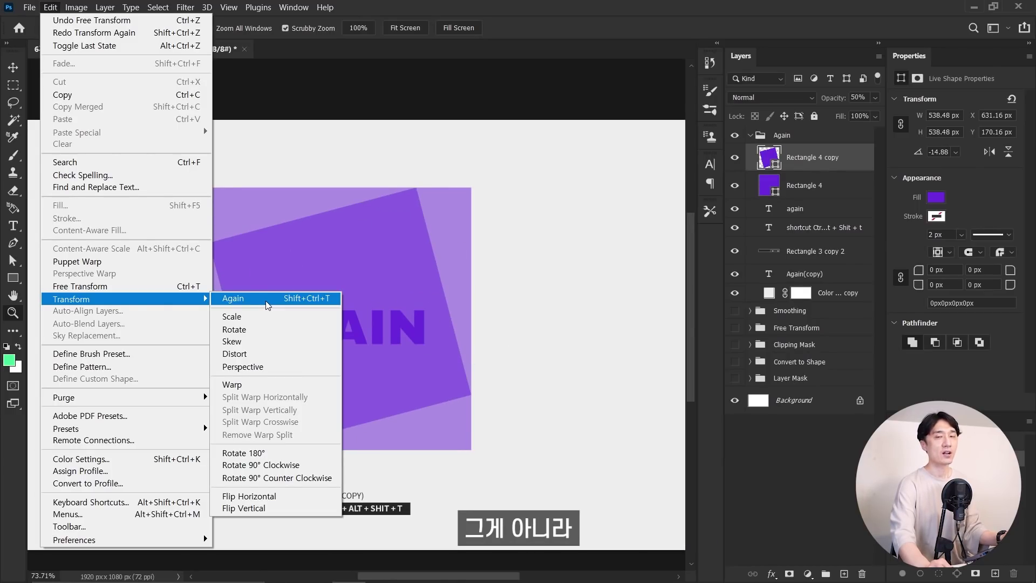
pyautogui.hotkey('ctrl', 'alt', 'shift', 't')
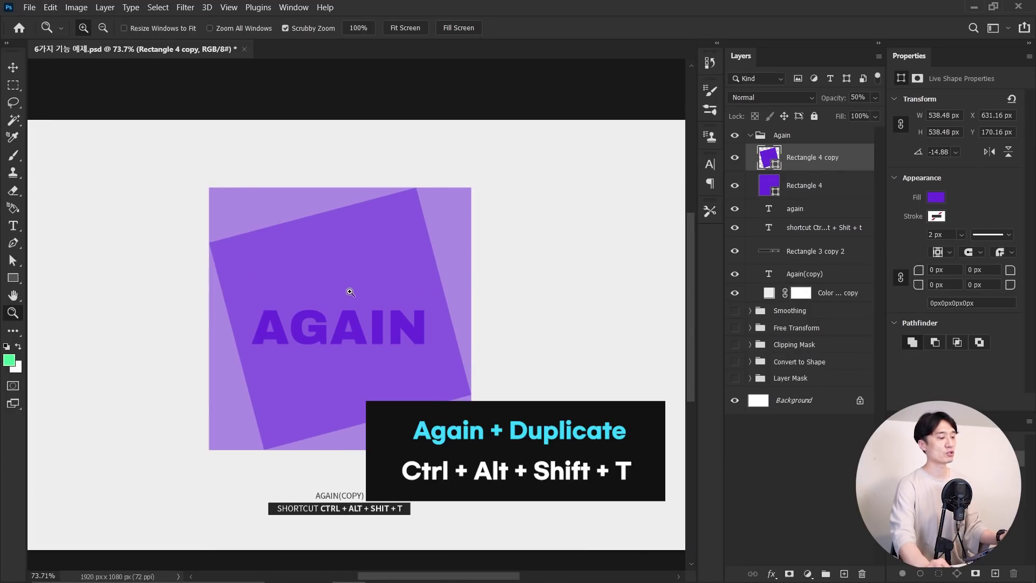
pyautogui.hotkey('ctrl', 'alt', 'shift', 't')
pyautogui.hotkey('ctrl', 'alt', 'shift', 't')
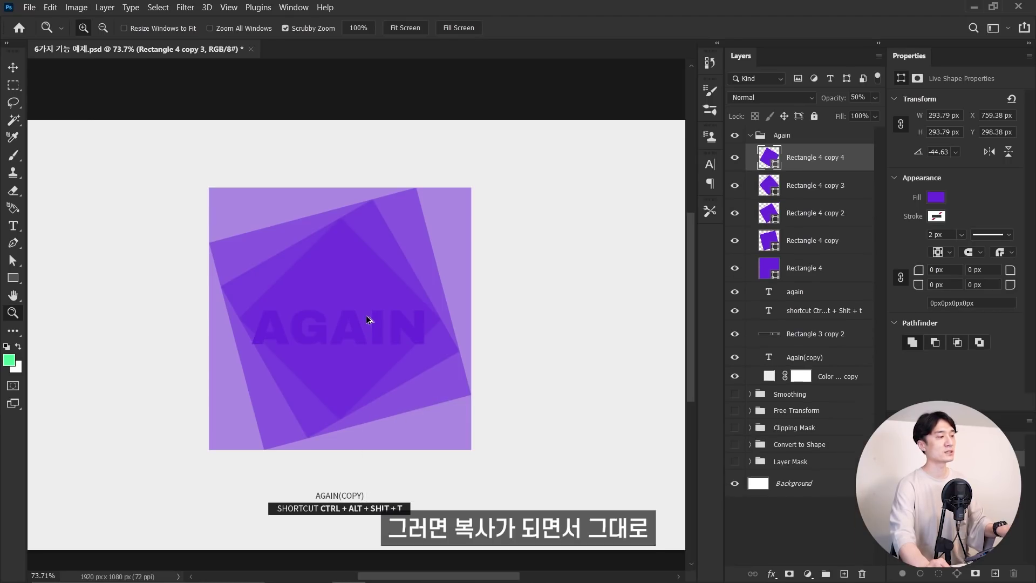
pyautogui.hotkey('ctrl', 'alt', 'shift', 't')
pyautogui.hotkey('ctrl', 'alt', 'shift', 't')
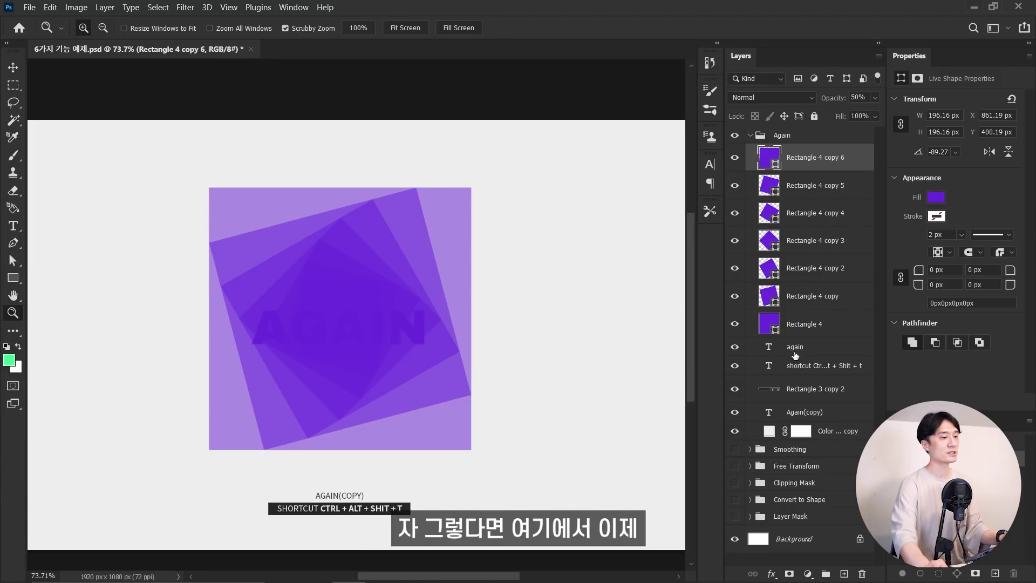
# Step: Move the AGAIN text layer to the top, colour it white, and nudge it upward
pyautogui.moveTo(795, 348); pyautogui.dragTo(793, 145)
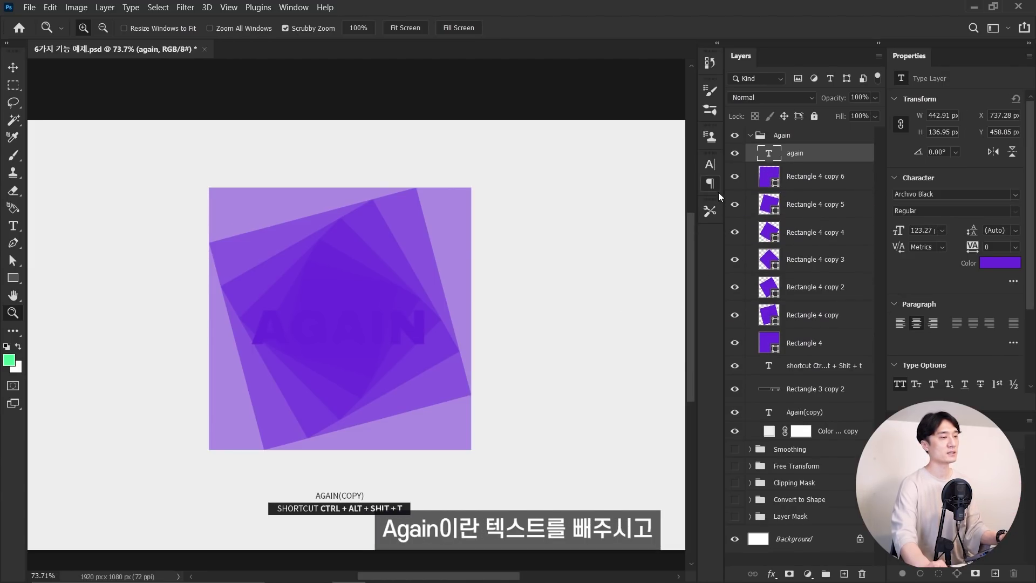
pyautogui.click(710, 163)
pyautogui.click(670, 242)
pyautogui.click(621, 194)
pyautogui.press('Return')
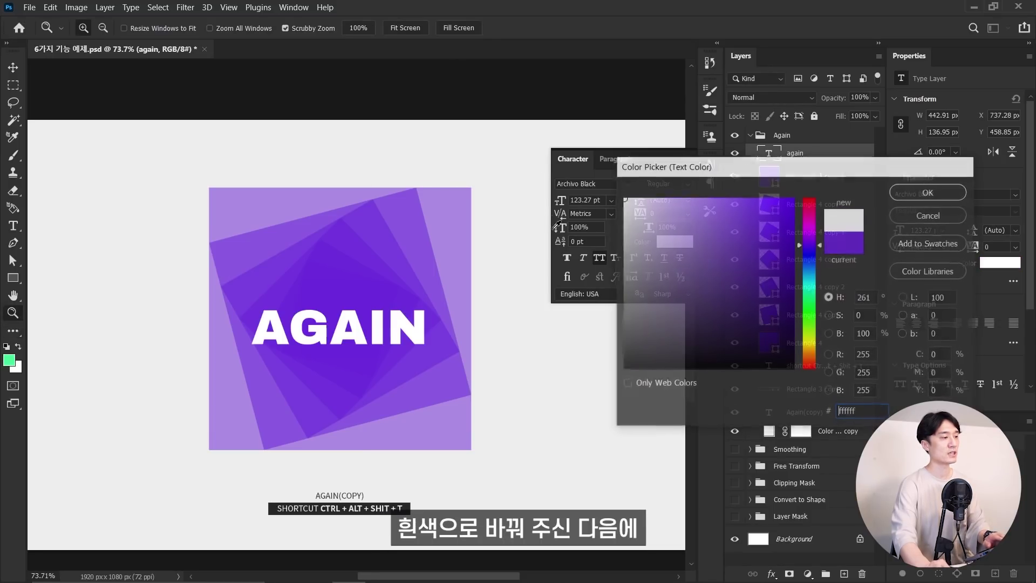
pyautogui.keyDown('alt'); pyautogui.click(421, 330); pyautogui.keyUp('alt')
pyautogui.press('v')
pyautogui.moveTo(421, 330); pyautogui.dragTo(410, 315)
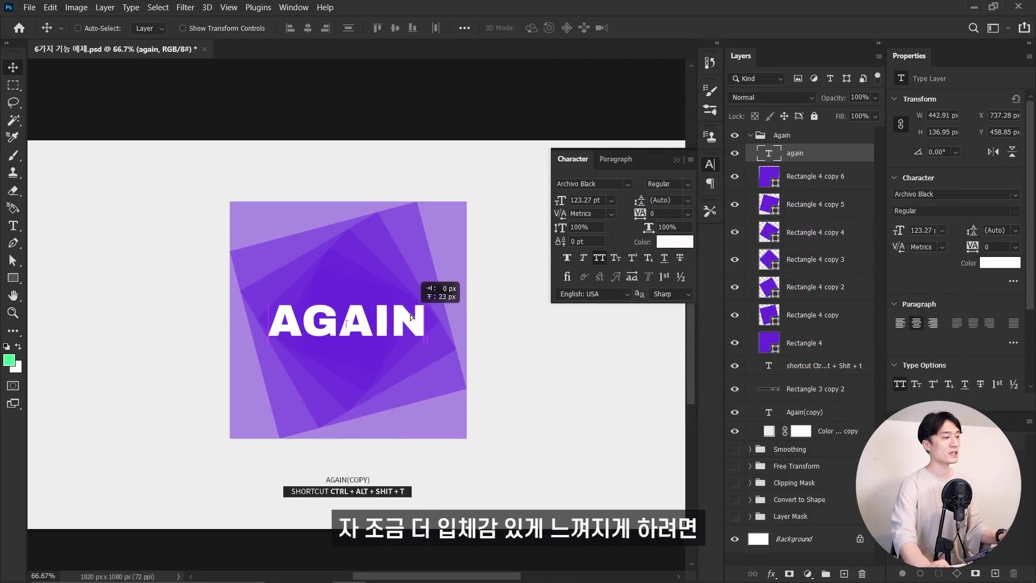
# Step: Select all the Rectangle 4 layers and group them into Group 2
pyautogui.click(815, 178)
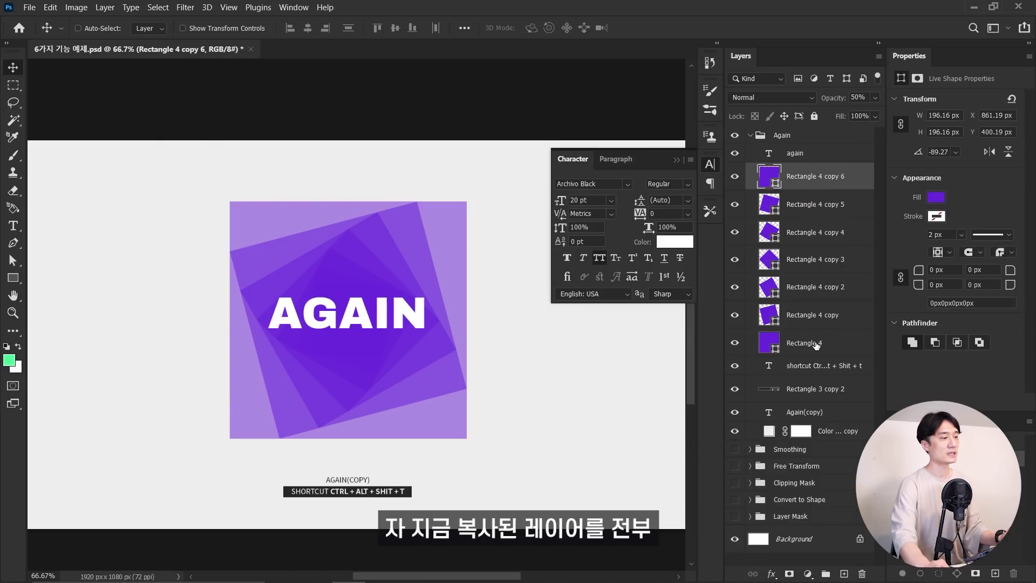
pyautogui.keyDown('shift'); pyautogui.click(810, 343); pyautogui.keyUp('shift')
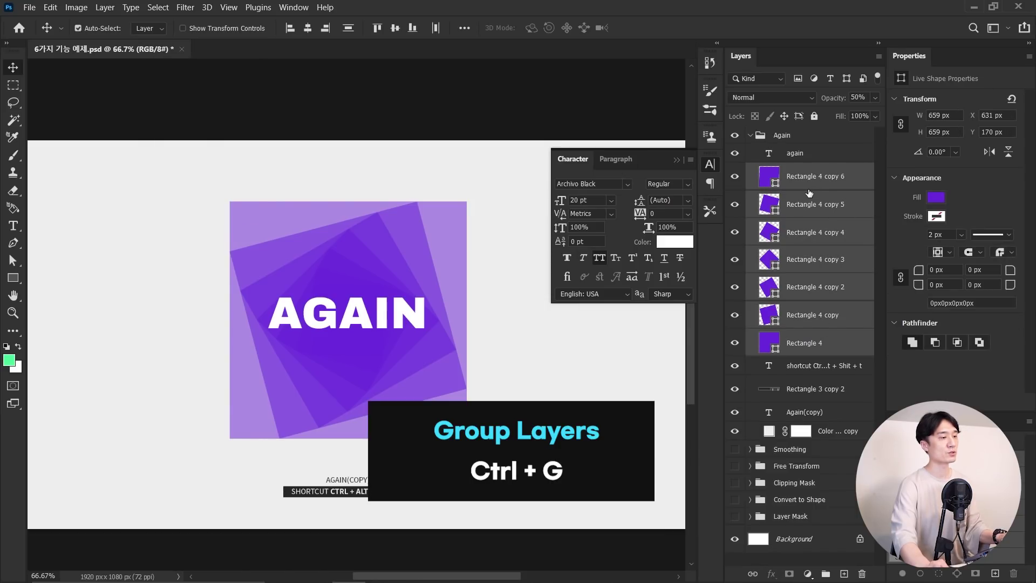
pyautogui.hotkey('ctrl', 'g')
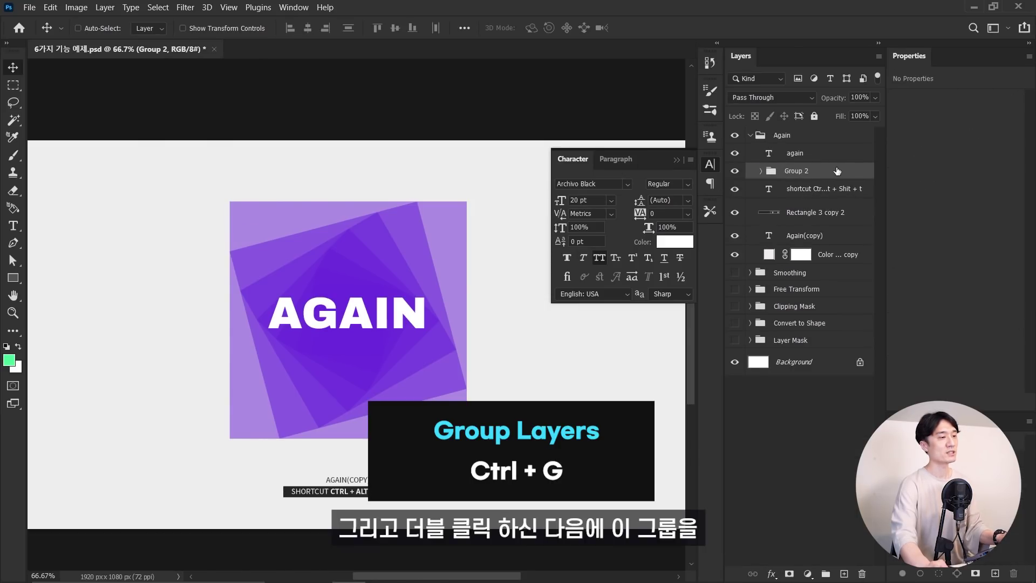
# Step: Add an Inner Shadow to Group 2 with distance 0, size 50 px and 80% opacity
pyautogui.doubleClick(838, 171)
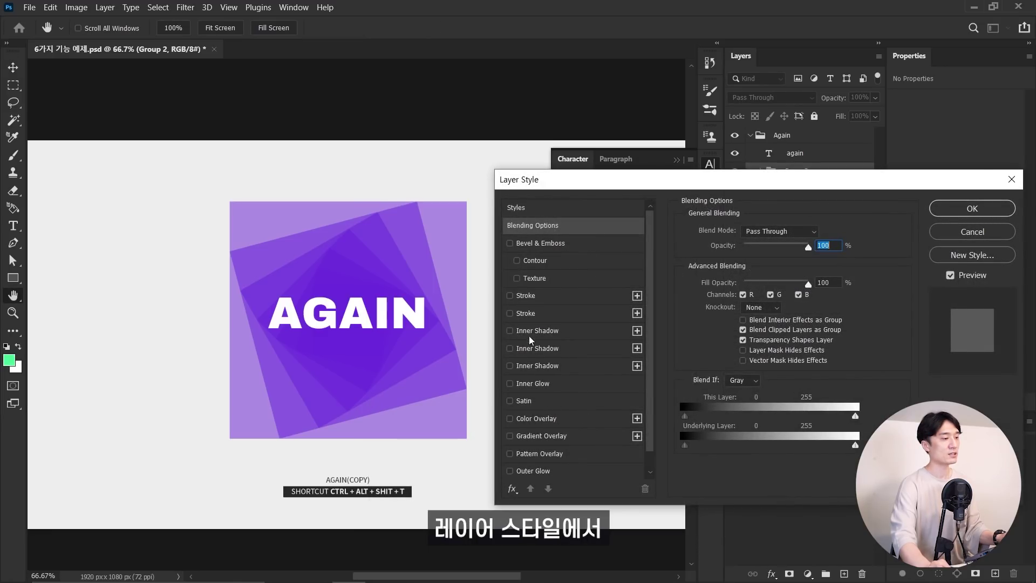
pyautogui.click(591, 325)
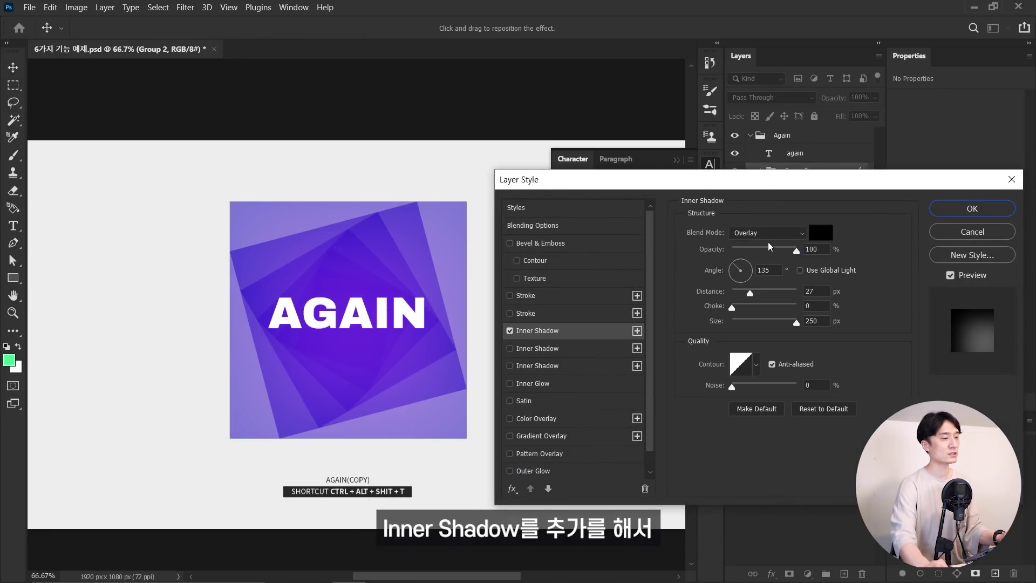
pyautogui.moveTo(750, 292); pyautogui.dragTo(732, 293)
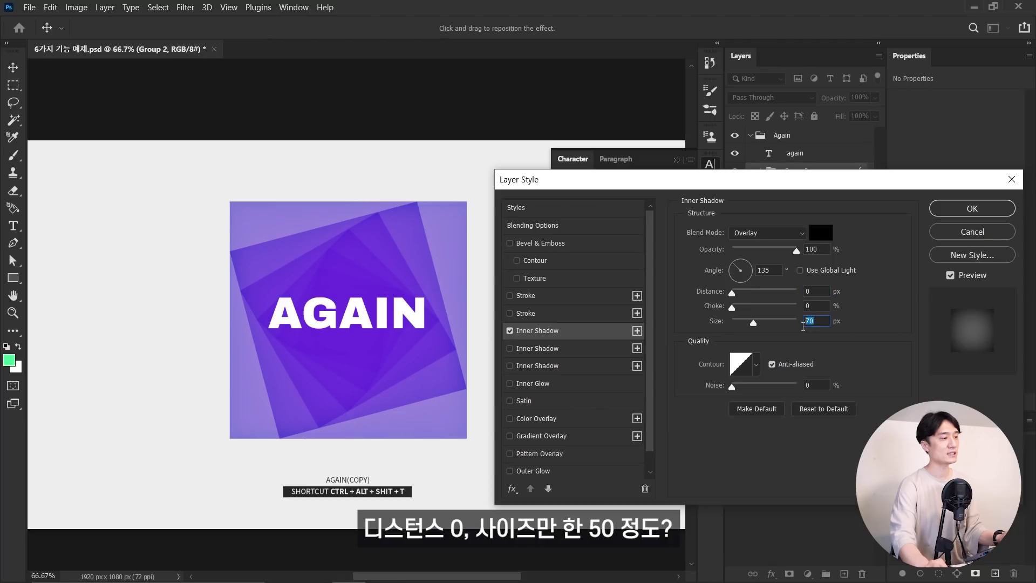
pyautogui.write('50')
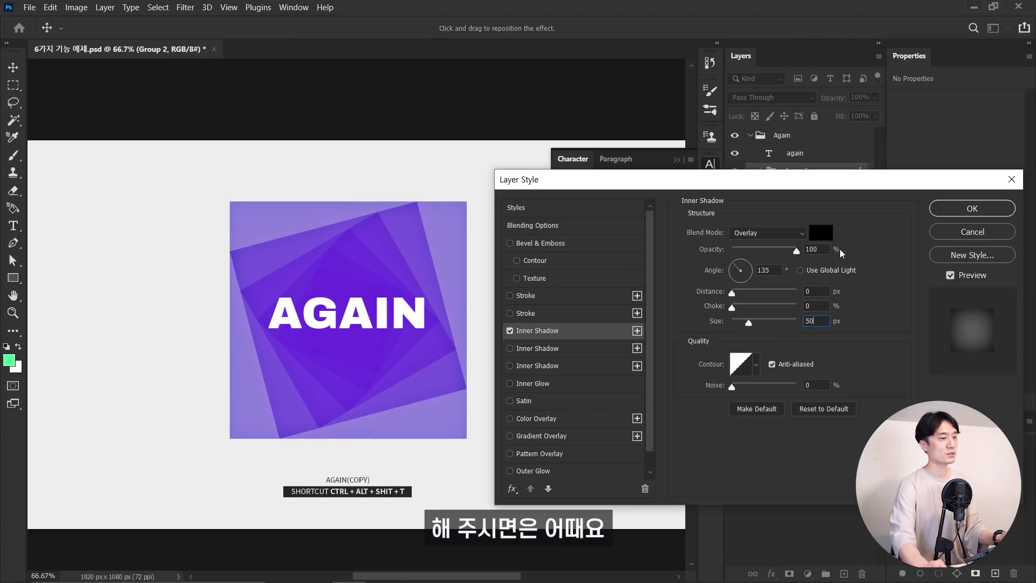
pyautogui.doubleClick(813, 248)
pyautogui.write('80')
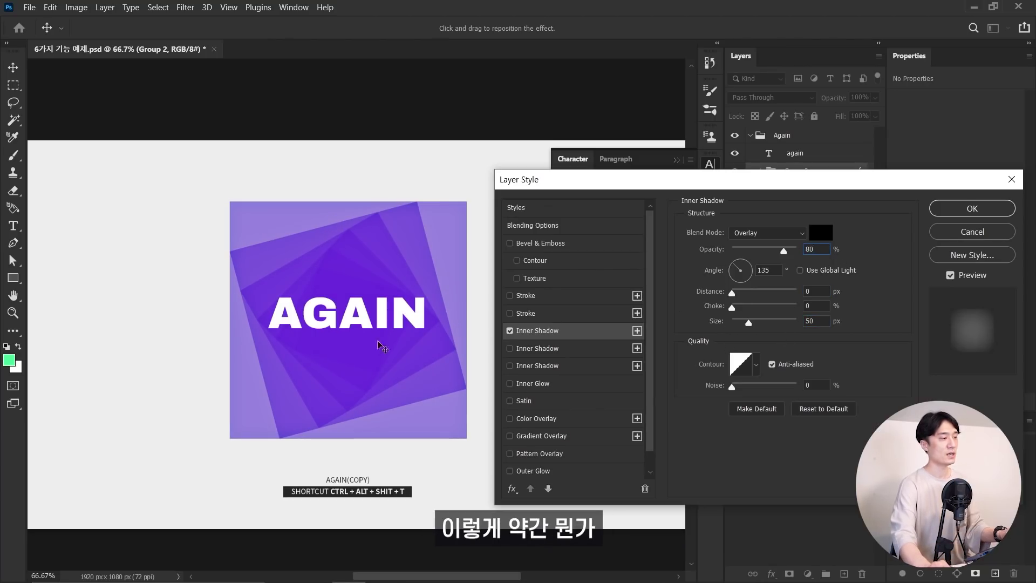
pyautogui.click(966, 210)
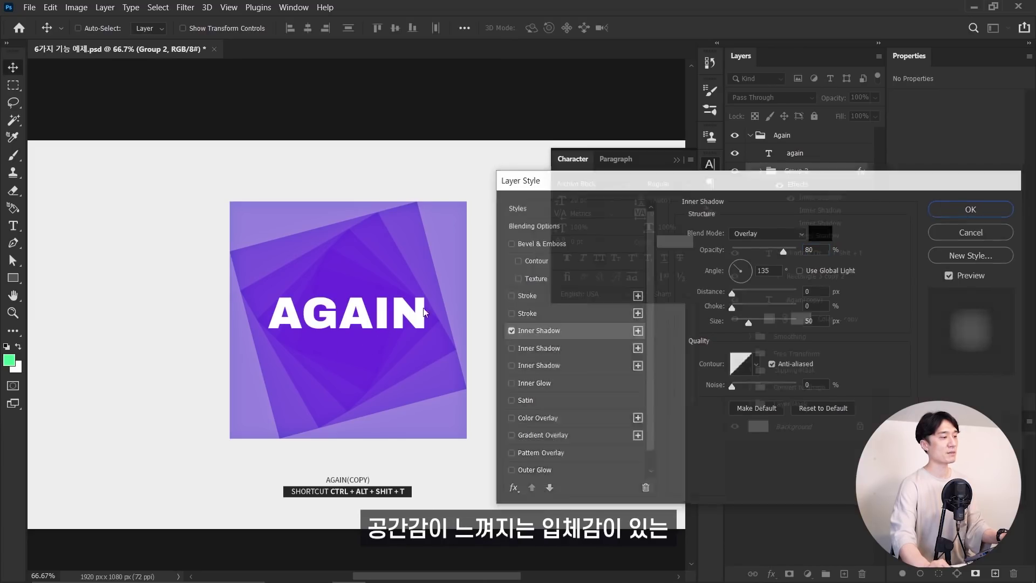
# Step: Switch to the Zoom tool and collapse the Character panel, leaving the finished AGAIN spiral design
pyautogui.press('z')
pyautogui.click(712, 168)
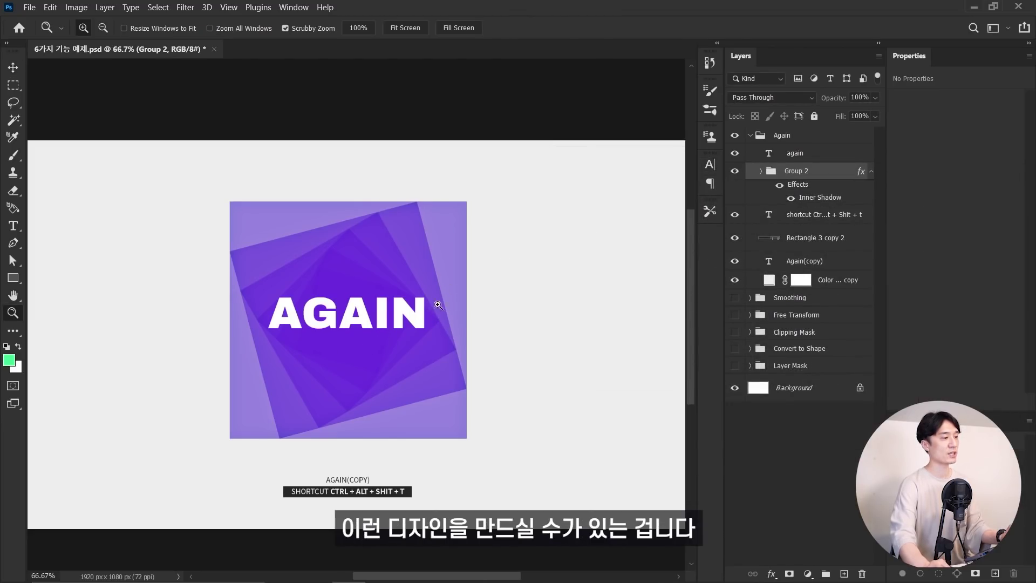